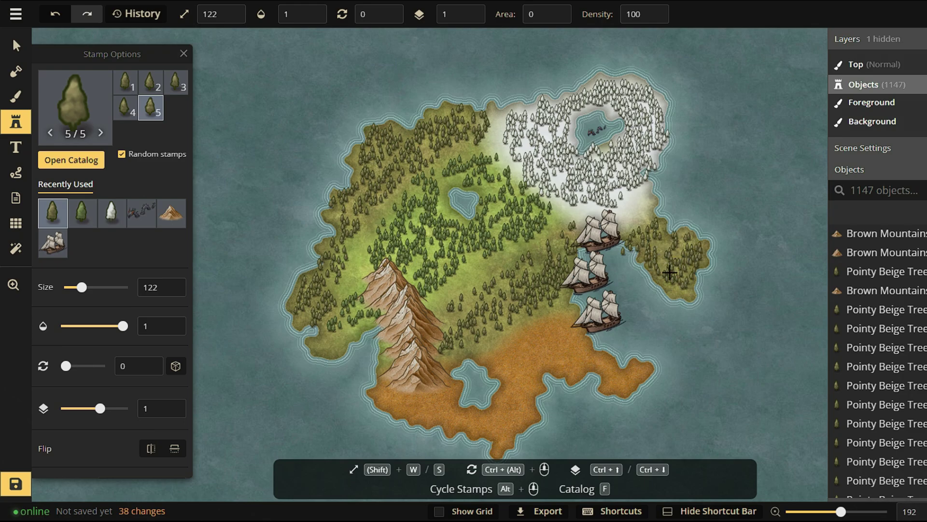
# Stamp more trees near the island's eastern shore, then switch to the land Mask tool.
pyautogui.keyDown('alt'); pyautogui.scroll(1, 674, 241); pyautogui.keyUp('alt')
pyautogui.click(709, 247)
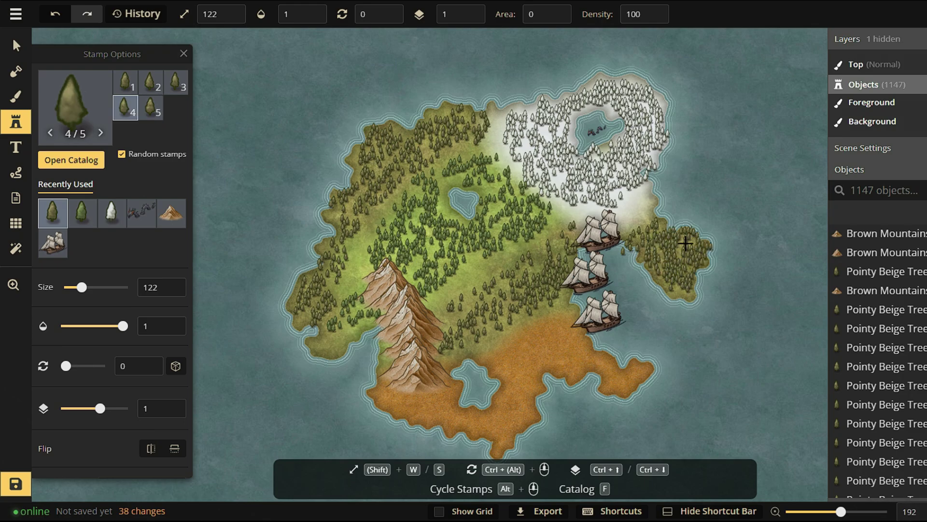
pyautogui.scroll(3, 696, 247)
pyautogui.scroll(4, 578, 277)
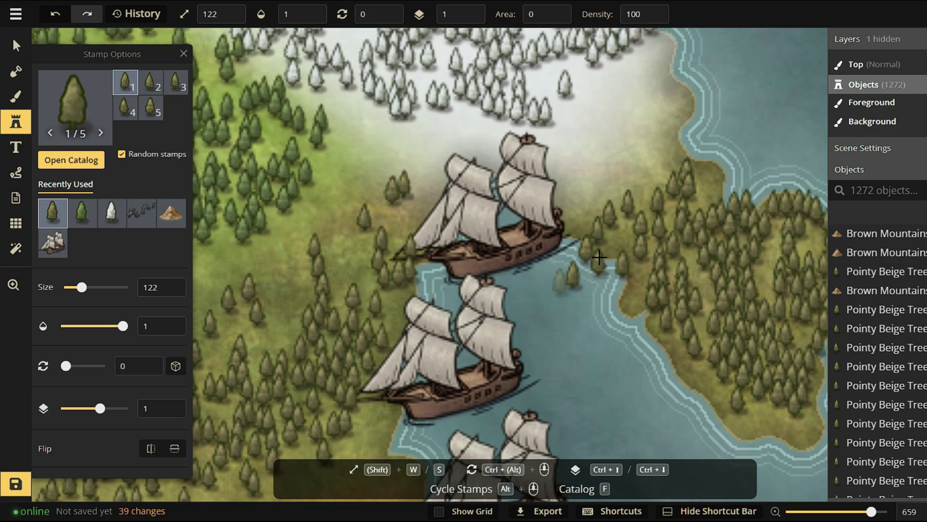
pyautogui.press('m')
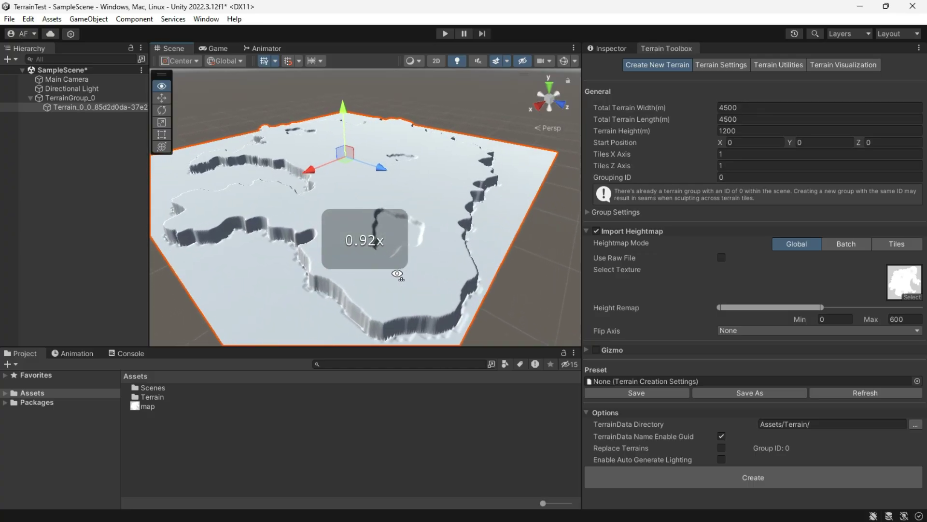
pyautogui.moveTo(396, 273)
pyautogui.mouseDown(button='right')
pyautogui.moveTo(154, 331)
pyautogui.moveTo(181, 327)
pyautogui.mouseUp(button='right')
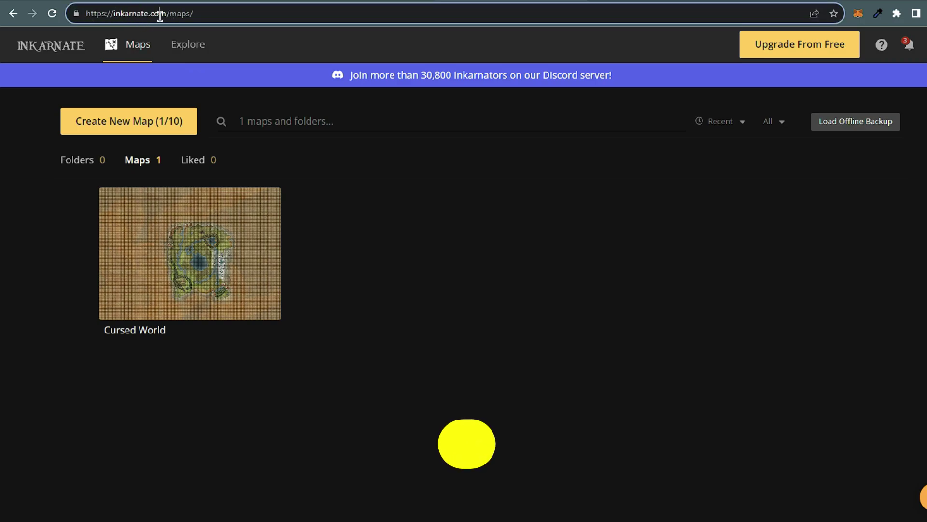
# Open and close the account menu on the Inkarnate dashboard.
pyautogui.click(485, 266)
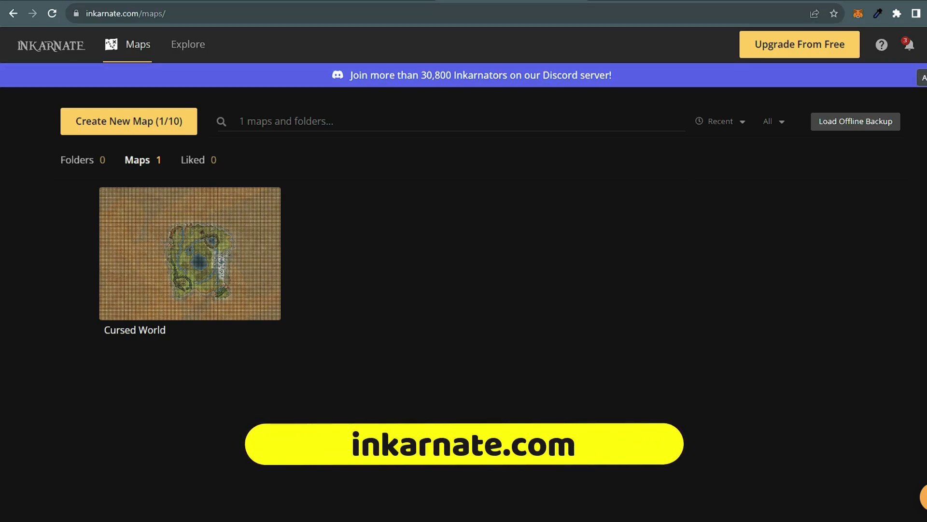
pyautogui.click(920, 45)
pyautogui.click(643, 293)
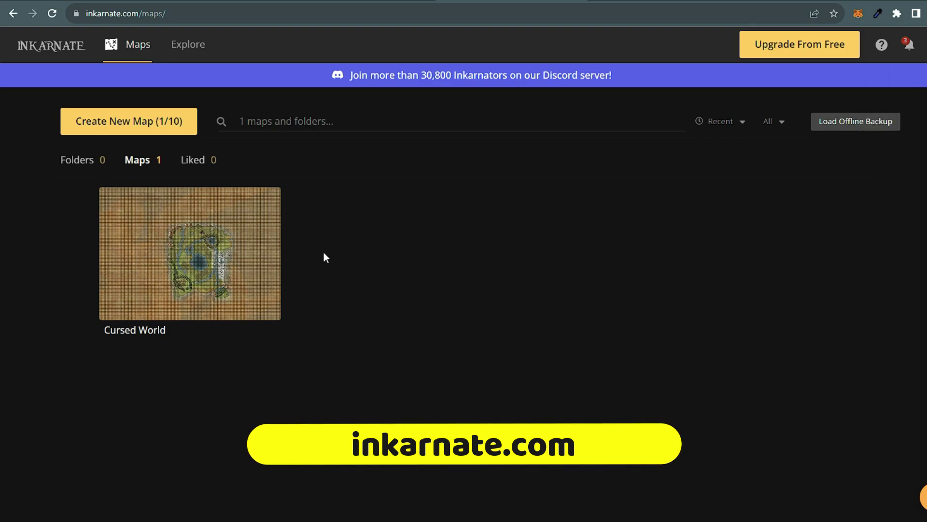
# Start a new map and pick the Fantasy World: Free style.
pyautogui.click(146, 124)
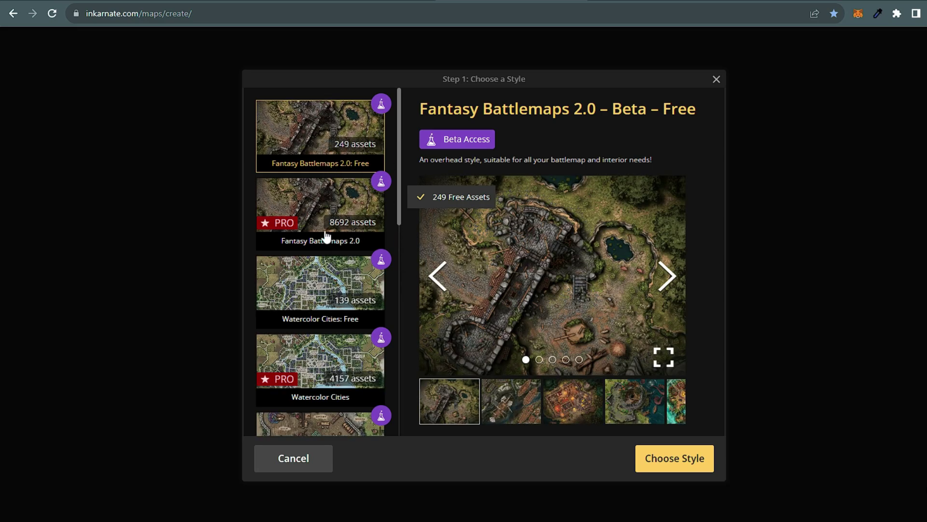
pyautogui.scroll(-1, 333, 235)
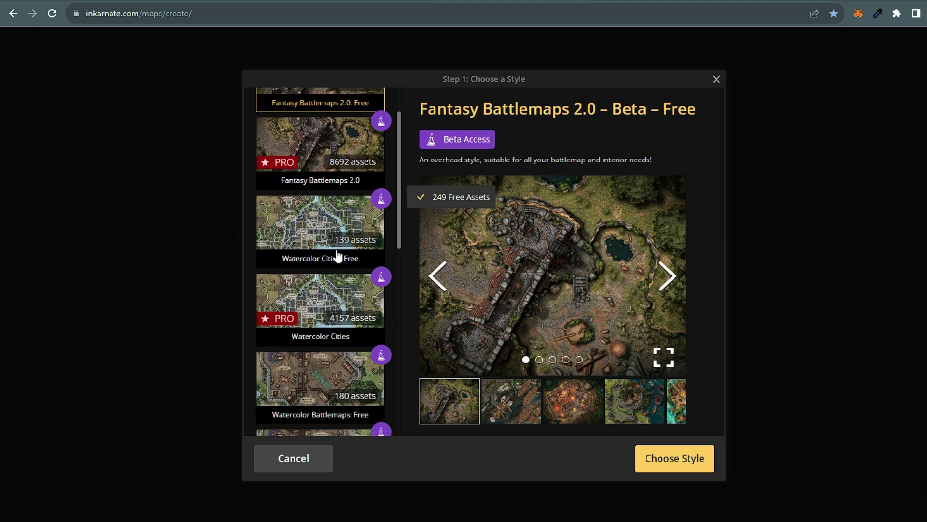
pyautogui.scroll(-1, 331, 294)
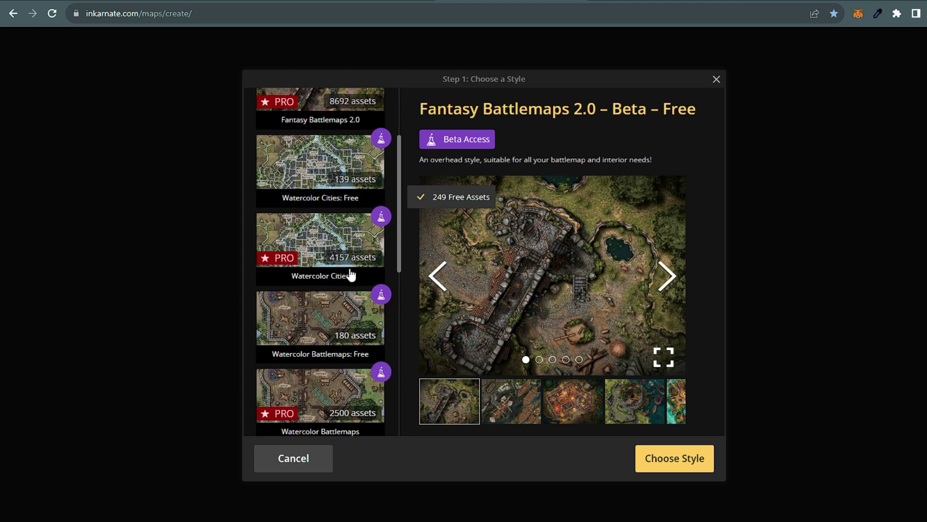
pyautogui.scroll(-1, 304, 321)
pyautogui.scroll(-2, 337, 323)
pyautogui.scroll(-1, 304, 327)
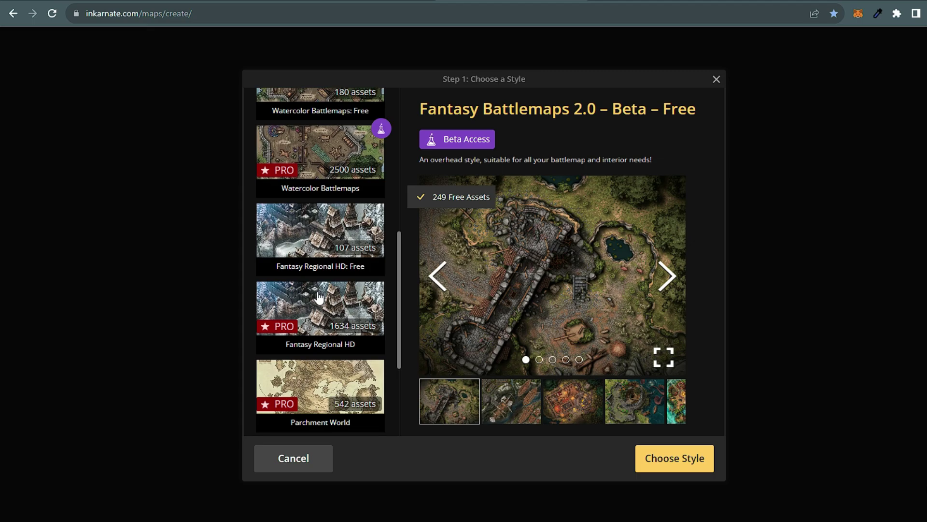
pyautogui.scroll(-2, 318, 297)
pyautogui.scroll(-1, 339, 257)
pyautogui.click(349, 317)
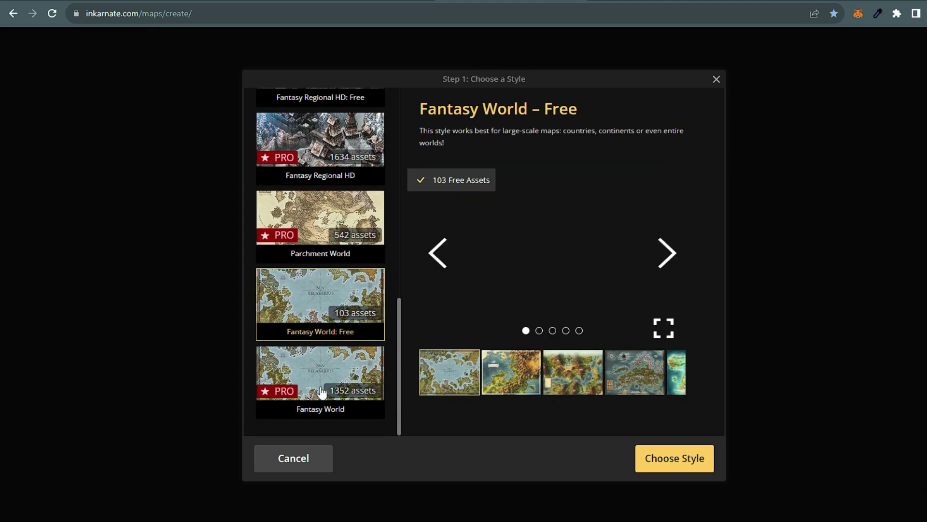
# Preview the style's sample maps and confirm it to reach Step 2: Scene Settings.
pyautogui.click(514, 391)
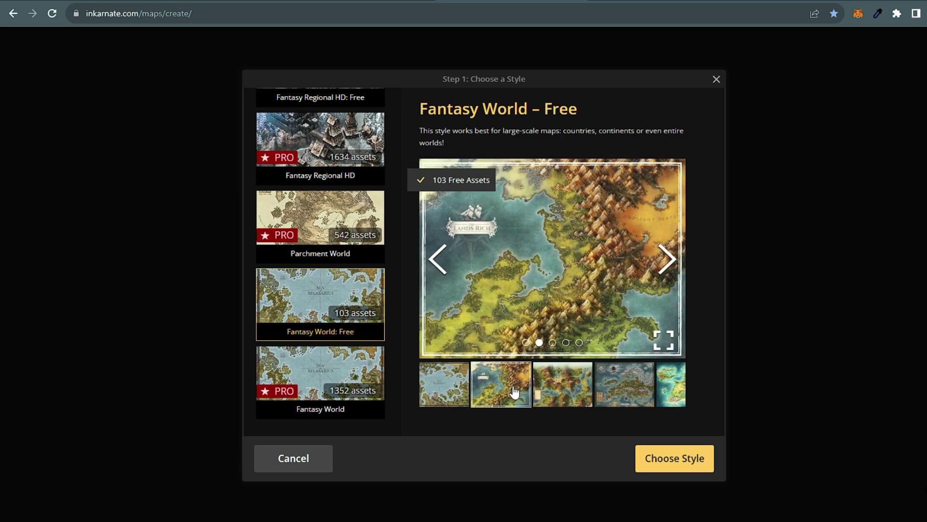
pyautogui.click(610, 390)
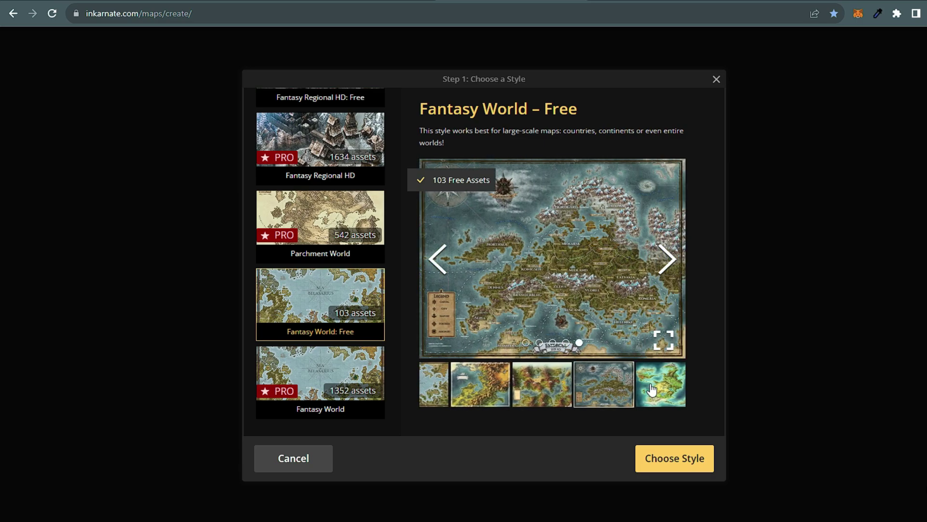
pyautogui.click(651, 389)
pyautogui.click(688, 463)
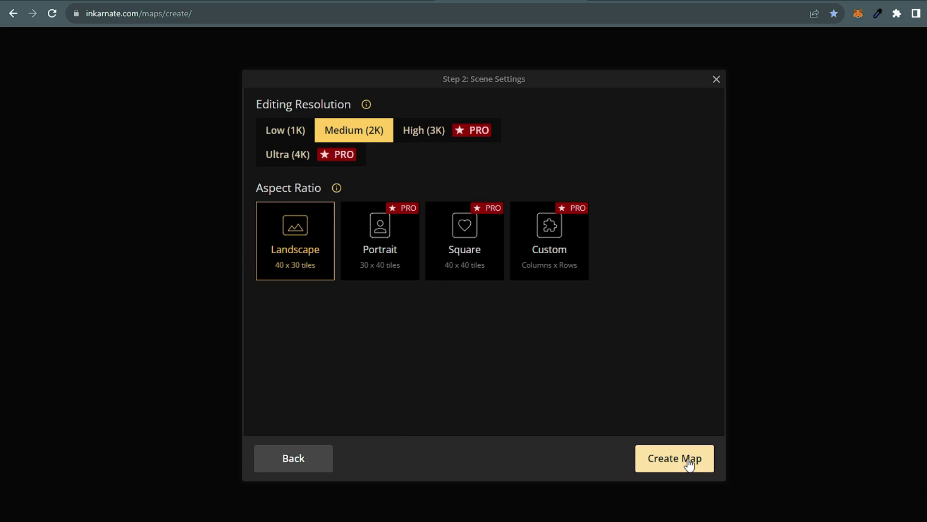
# Create the map, then paint a trial land stroke and undo it.
pyautogui.click(657, 467)
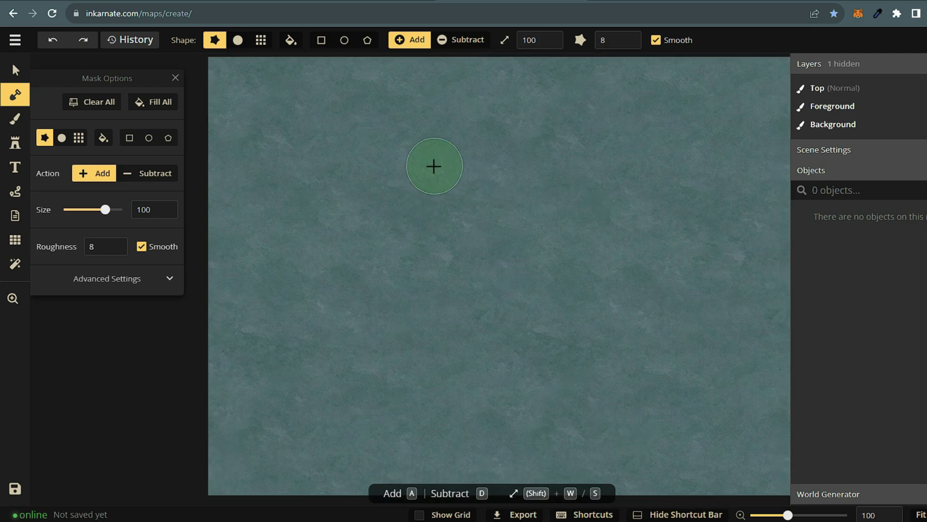
pyautogui.scroll(-1, 500, 295)
pyautogui.moveTo(496, 238)
pyautogui.mouseDown()
pyautogui.moveTo(482, 283)
pyautogui.moveTo(608, 261)
pyautogui.mouseUp()
pyautogui.hotkey('ctrl', 'z')
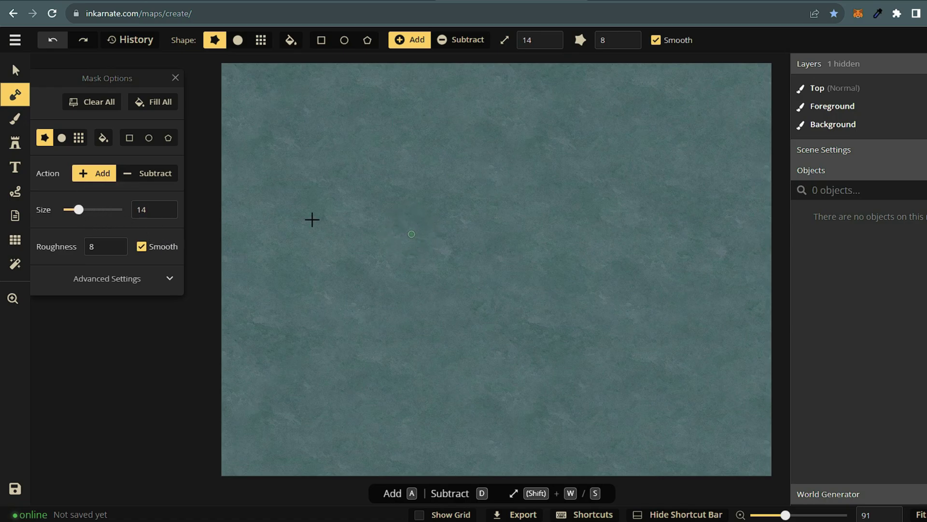
# Paint a thin hooked strip of land that loops back to the right shore.
pyautogui.moveTo(505, 206); pyautogui.dragTo(523, 206)
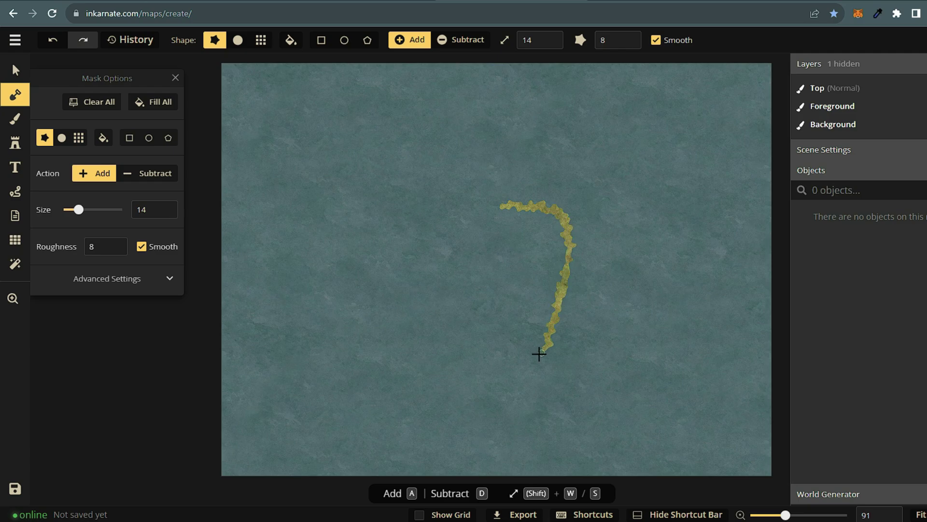
pyautogui.moveTo(544, 332); pyautogui.dragTo(544, 333)
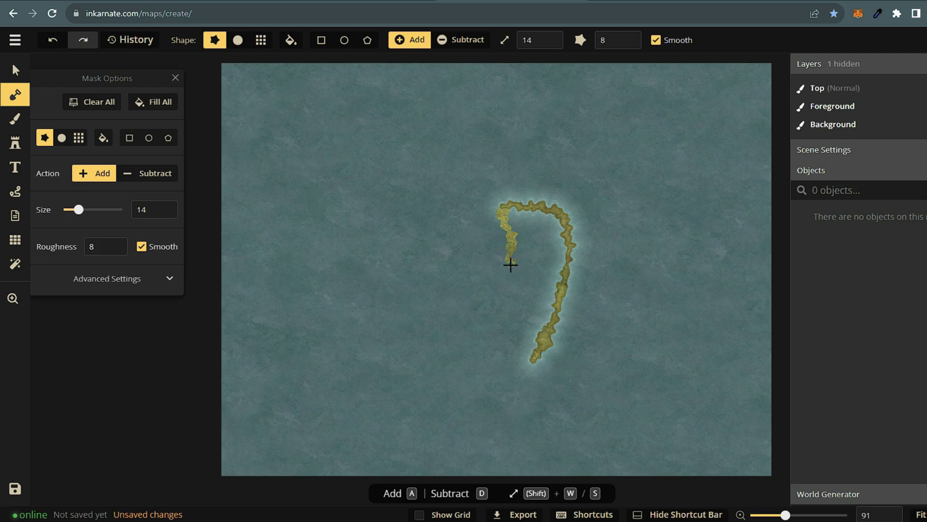
pyautogui.scroll(2, 581, 336)
pyautogui.scroll(2, 578, 335)
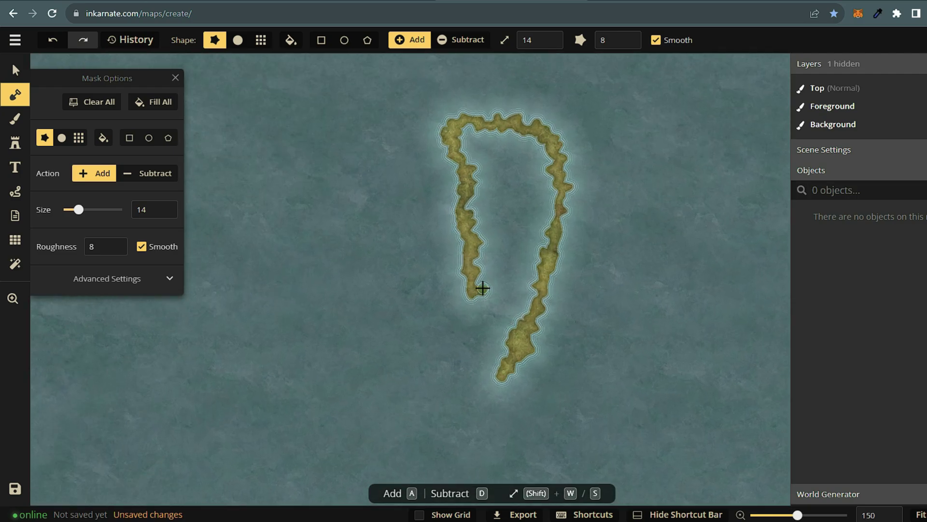
pyautogui.moveTo(483, 288); pyautogui.dragTo(506, 267)
# Enlarge the brush, use a round shape, and fill the island's western interior.
pyautogui.moveTo(82, 212); pyautogui.dragTo(87, 211)
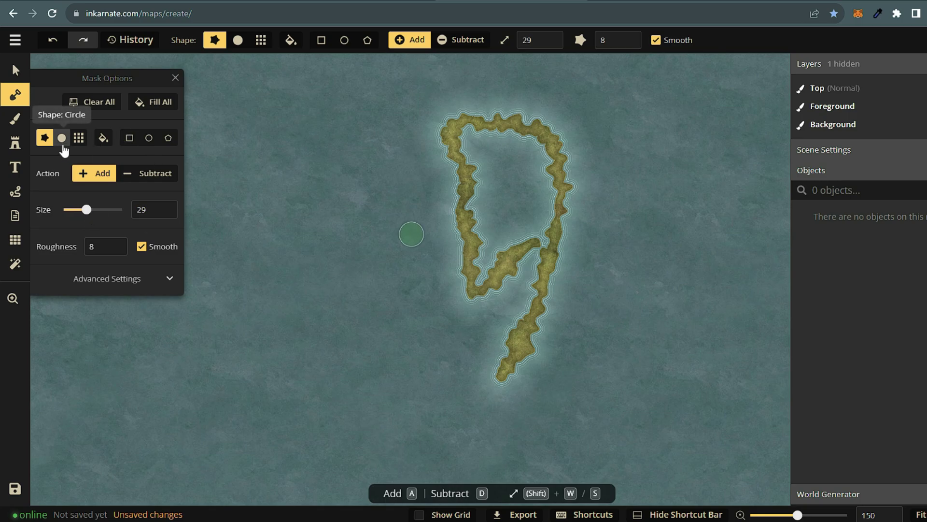
pyautogui.click(62, 138)
pyautogui.moveTo(513, 209)
pyautogui.mouseDown()
pyautogui.moveTo(488, 262)
pyautogui.moveTo(476, 148)
pyautogui.mouseUp()
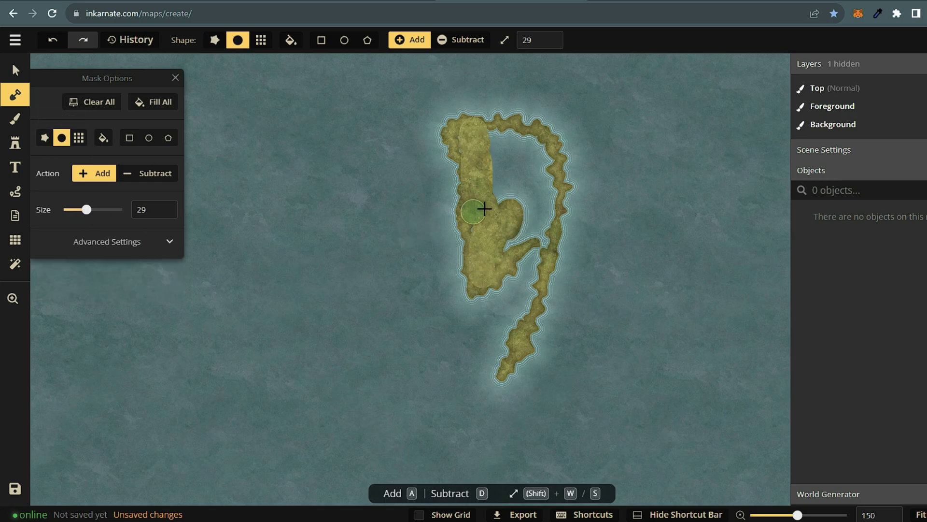
pyautogui.moveTo(485, 208); pyautogui.dragTo(501, 157)
# Add a textured rectangle of land inside the island.
pyautogui.click(129, 138)
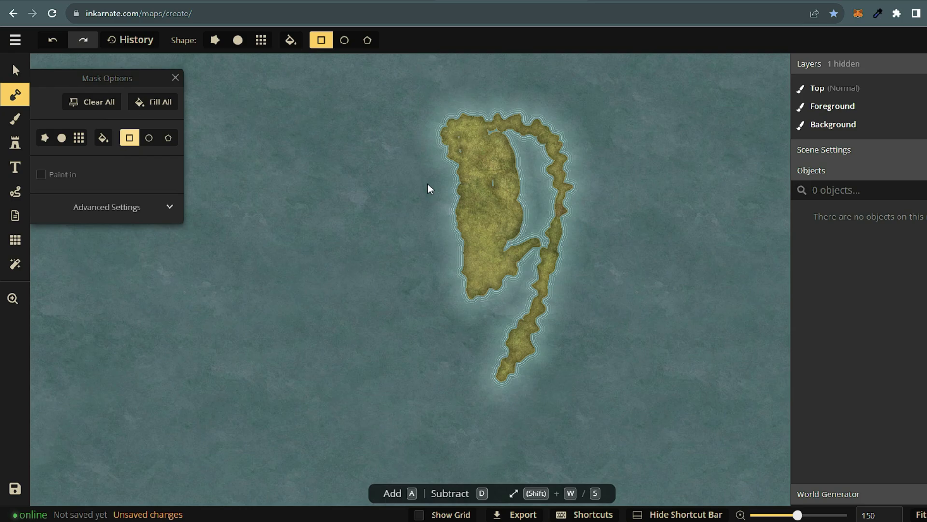
pyautogui.click(43, 175)
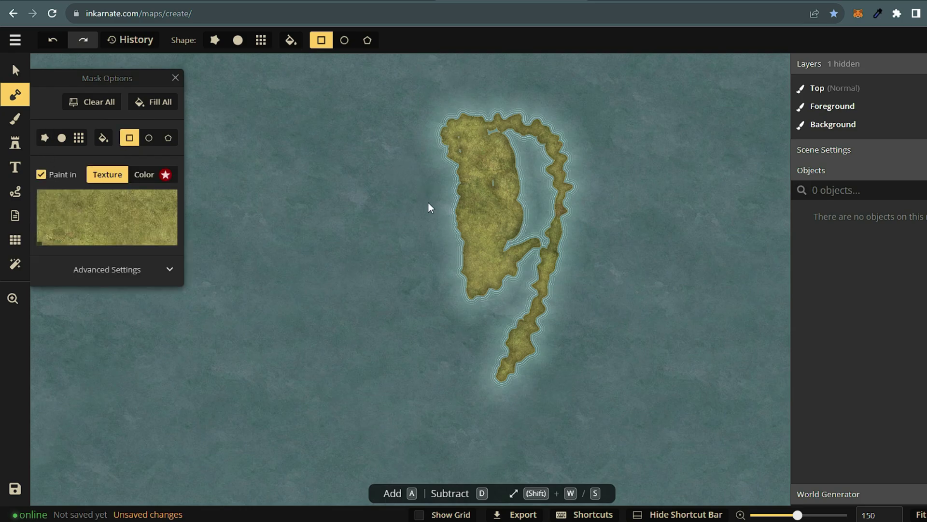
pyautogui.moveTo(471, 230); pyautogui.dragTo(487, 235)
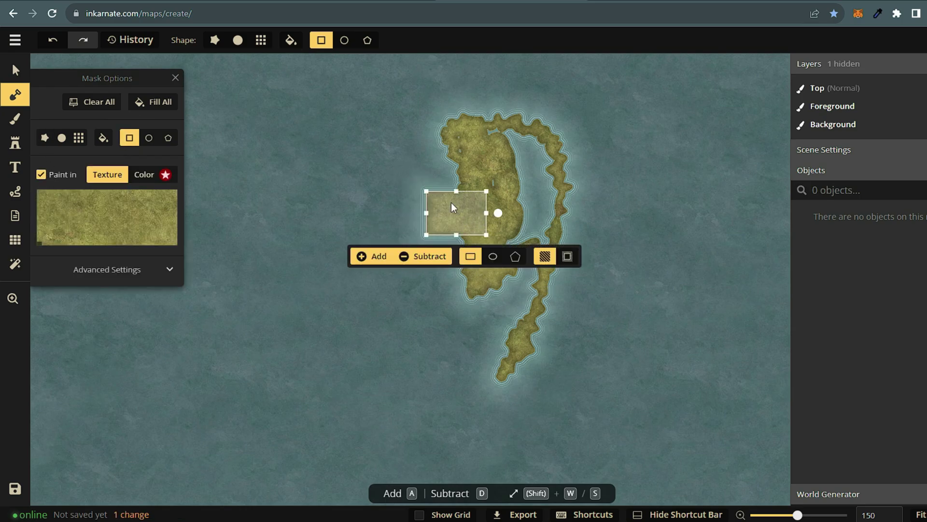
pyautogui.press('Return')
# Extend land along the west and east coasts, adding a peninsula jutting east.
pyautogui.moveTo(449, 193)
pyautogui.mouseDown()
pyautogui.moveTo(456, 224)
pyautogui.moveTo(508, 152)
pyautogui.moveTo(528, 233)
pyautogui.moveTo(470, 315)
pyautogui.moveTo(429, 236)
pyautogui.moveTo(497, 320)
pyautogui.moveTo(435, 304)
pyautogui.mouseUp()
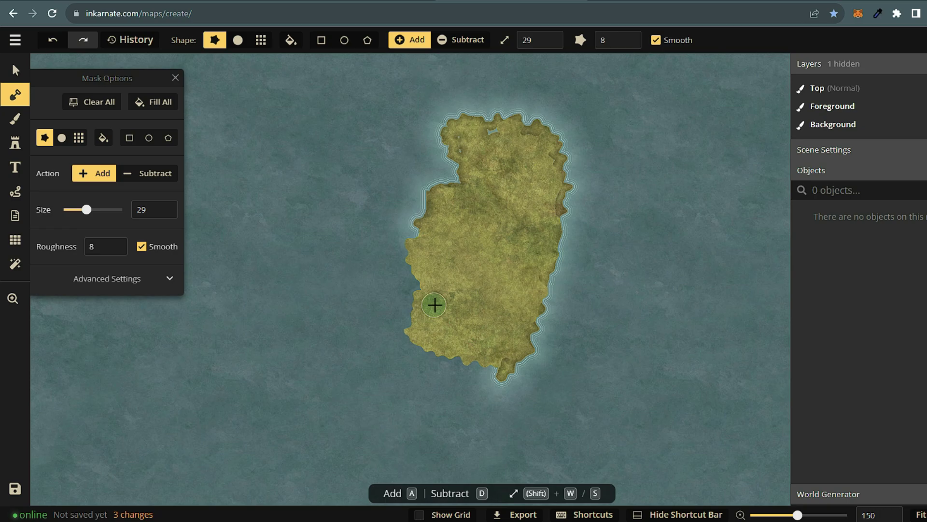
pyautogui.moveTo(496, 133)
pyautogui.mouseDown()
pyautogui.moveTo(422, 201)
pyautogui.moveTo(397, 201)
pyautogui.moveTo(371, 292)
pyautogui.mouseUp()
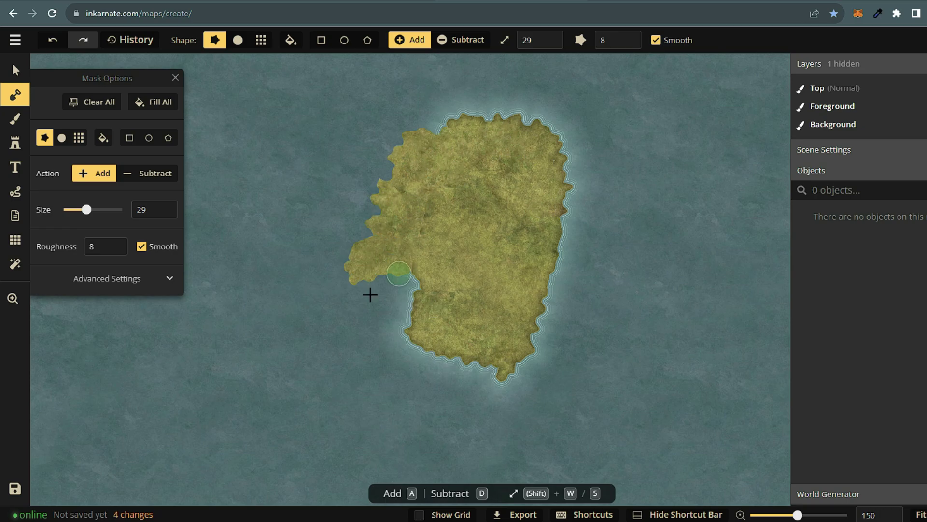
pyautogui.moveTo(548, 274)
pyautogui.mouseDown()
pyautogui.moveTo(582, 310)
pyautogui.moveTo(594, 103)
pyautogui.moveTo(623, 111)
pyautogui.mouseUp()
pyautogui.moveTo(675, 182)
pyautogui.mouseDown()
pyautogui.moveTo(628, 242)
pyautogui.moveTo(654, 232)
pyautogui.mouseUp()
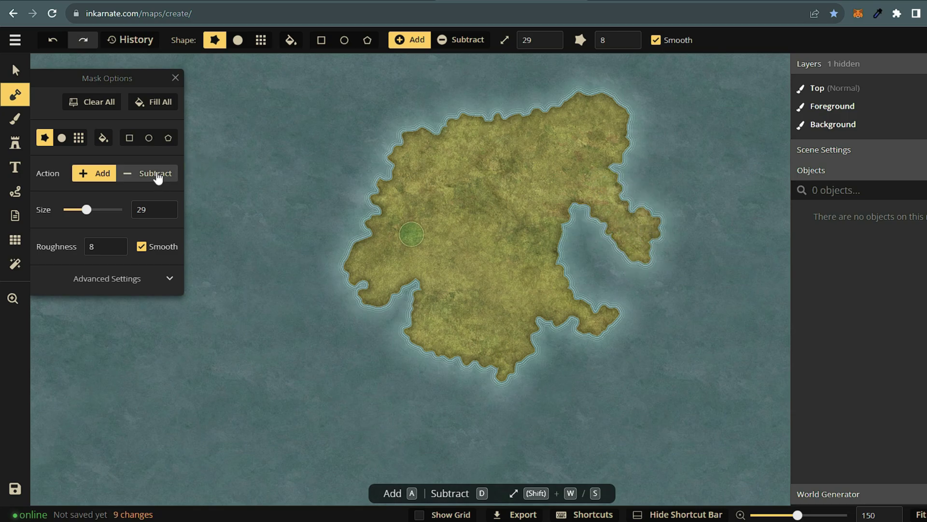
# Switch to Subtract and cut small lakes into the south and northeast.
pyautogui.click(147, 173)
pyautogui.click(476, 190)
pyautogui.click(463, 301)
pyautogui.scroll(2, 631, 248)
pyautogui.scroll(1, 531, 246)
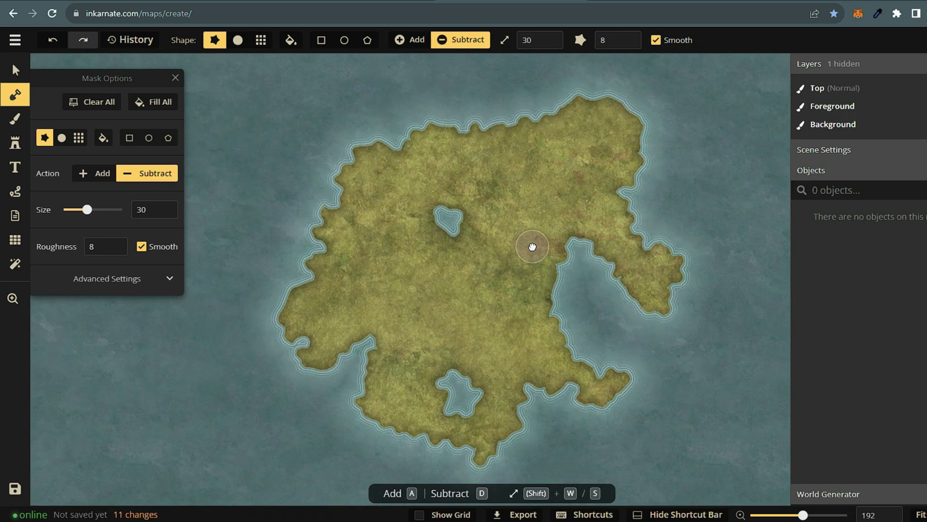
pyautogui.moveTo(569, 151); pyautogui.dragTo(592, 145)
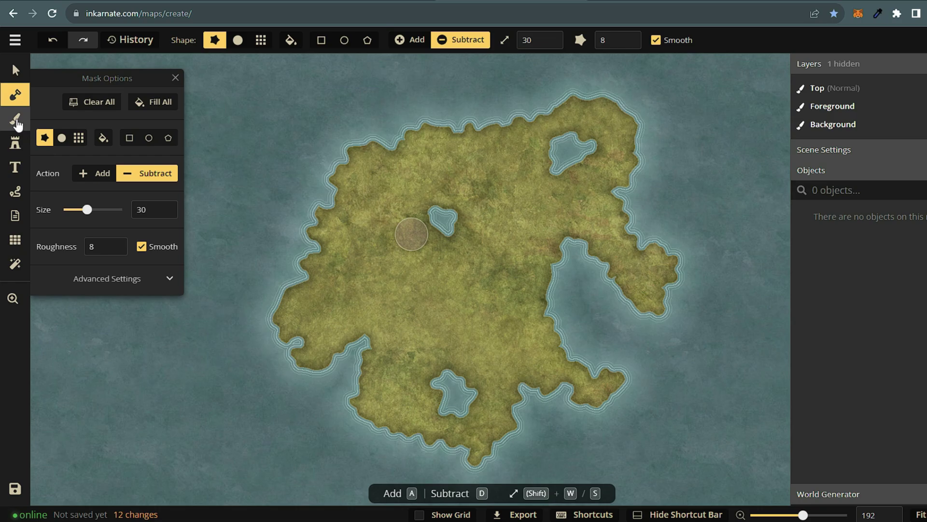
# Paint bright green grass texture across the island's middle.
pyautogui.click(15, 118)
pyautogui.click(107, 194)
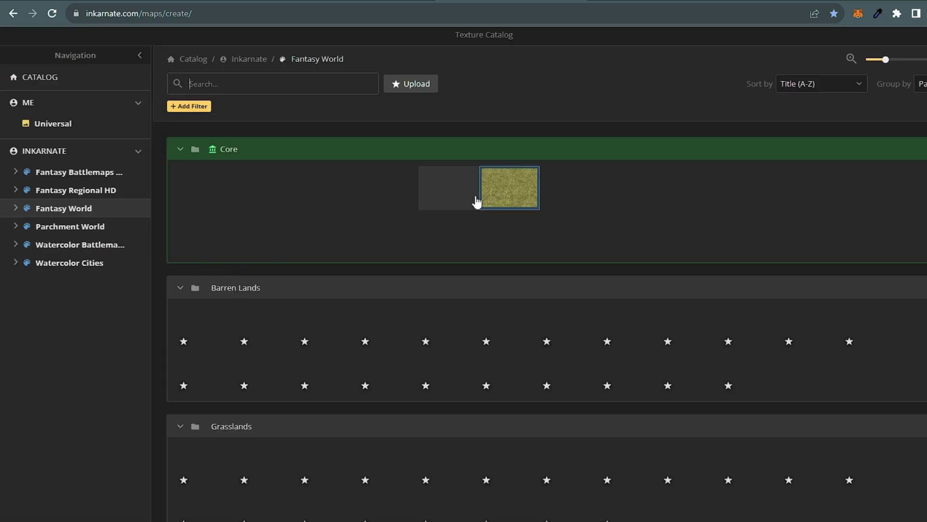
pyautogui.click(641, 202)
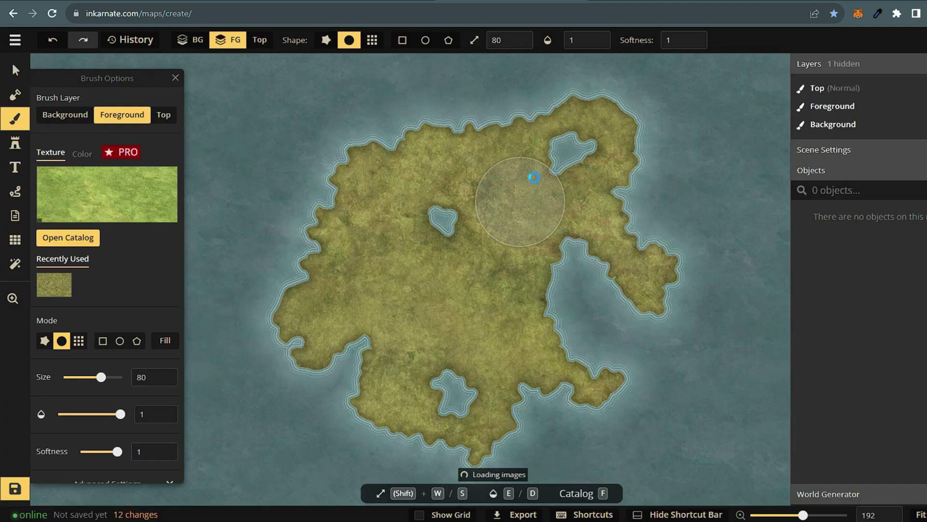
pyautogui.moveTo(487, 208)
pyautogui.mouseDown()
pyautogui.moveTo(412, 346)
pyautogui.moveTo(386, 305)
pyautogui.moveTo(411, 233)
pyautogui.mouseUp()
# Cover the island's southern lobe with the Land Orange 2 texture.
pyautogui.click(112, 214)
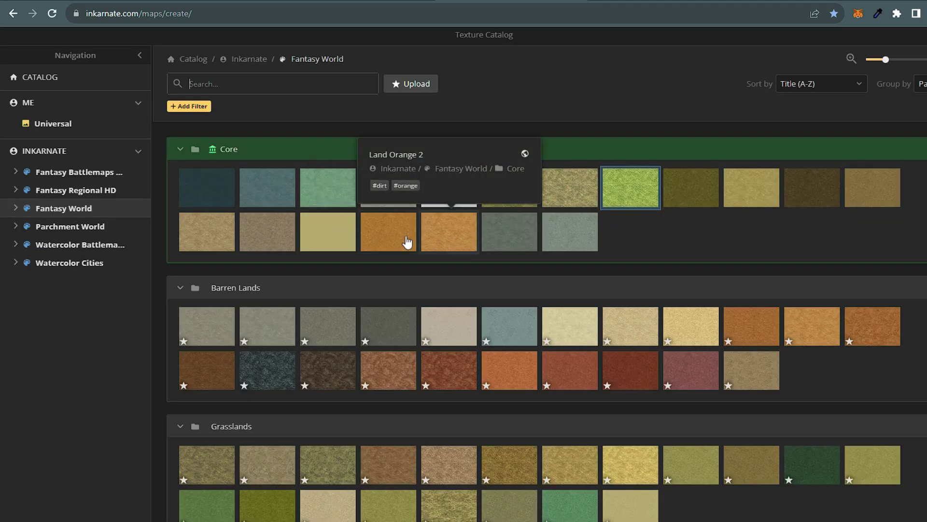
pyautogui.click(408, 242)
pyautogui.moveTo(486, 468); pyautogui.dragTo(434, 415)
pyautogui.moveTo(366, 433)
pyautogui.mouseDown()
pyautogui.moveTo(596, 393)
pyautogui.moveTo(511, 389)
pyautogui.mouseUp()
# Place three Ship 1 stamps in a column off the island's east coast.
pyautogui.click(15, 142)
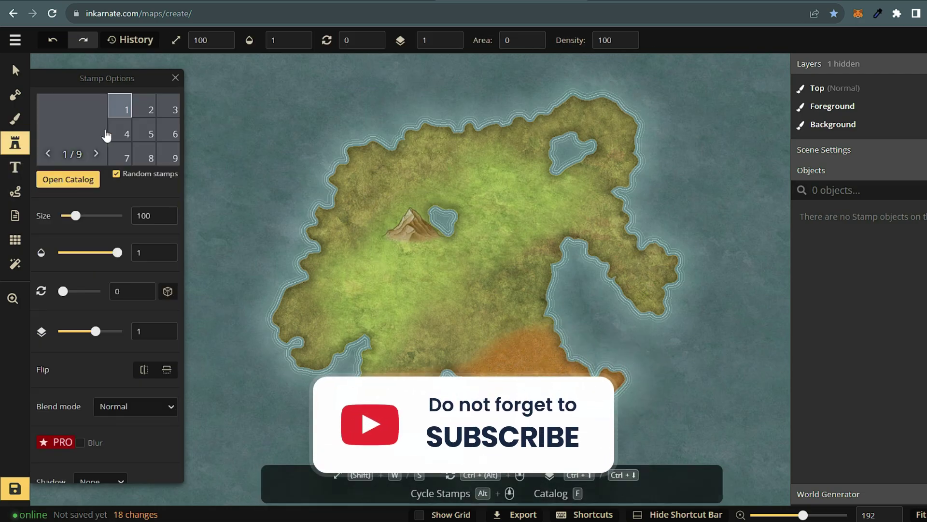
pyautogui.click(72, 181)
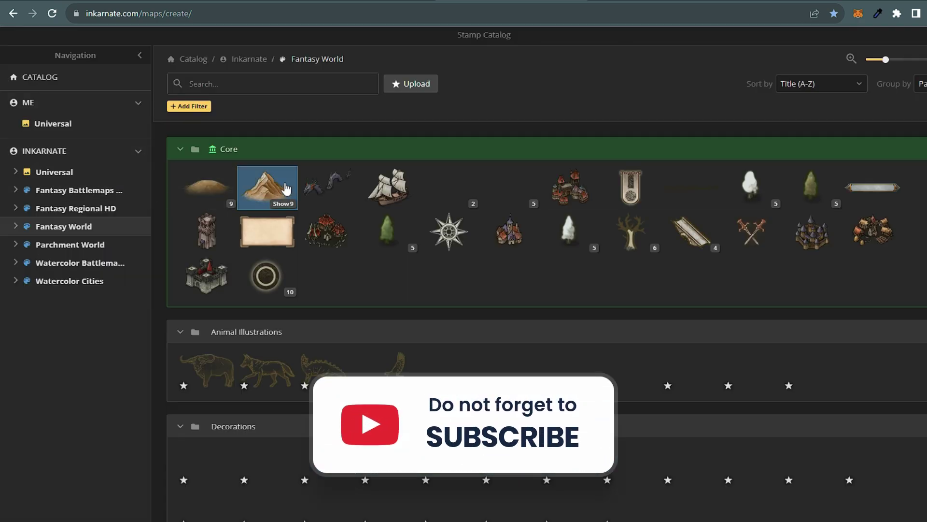
pyautogui.click(388, 188)
pyautogui.click(570, 247)
pyautogui.click(566, 290)
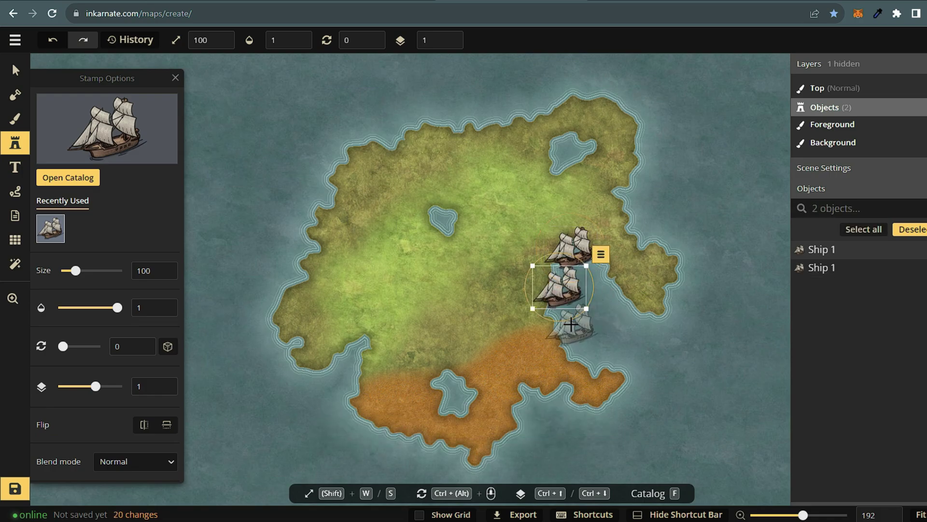
pyautogui.click(571, 317)
# Stamp a Brown Mountains chain across the island's southwest.
pyautogui.click(68, 177)
pyautogui.click(266, 186)
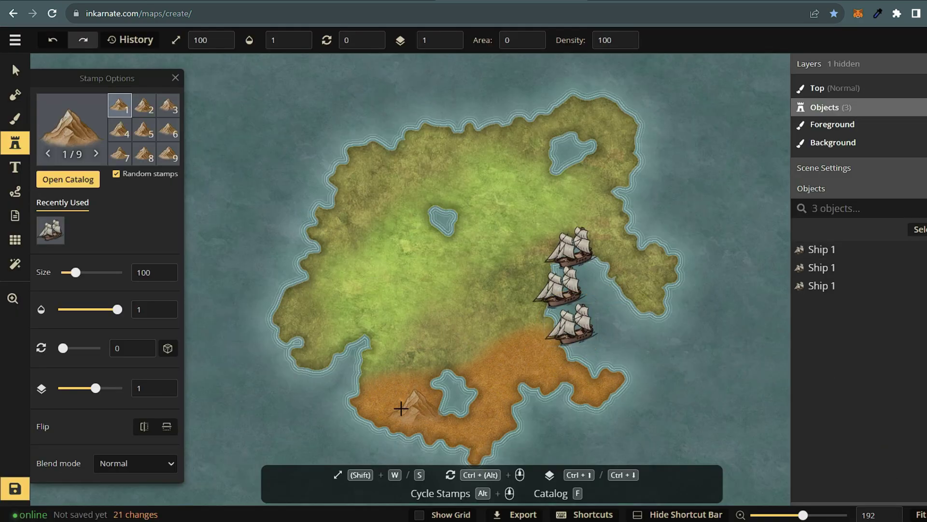
pyautogui.moveTo(404, 408); pyautogui.dragTo(434, 362)
pyautogui.click(68, 177)
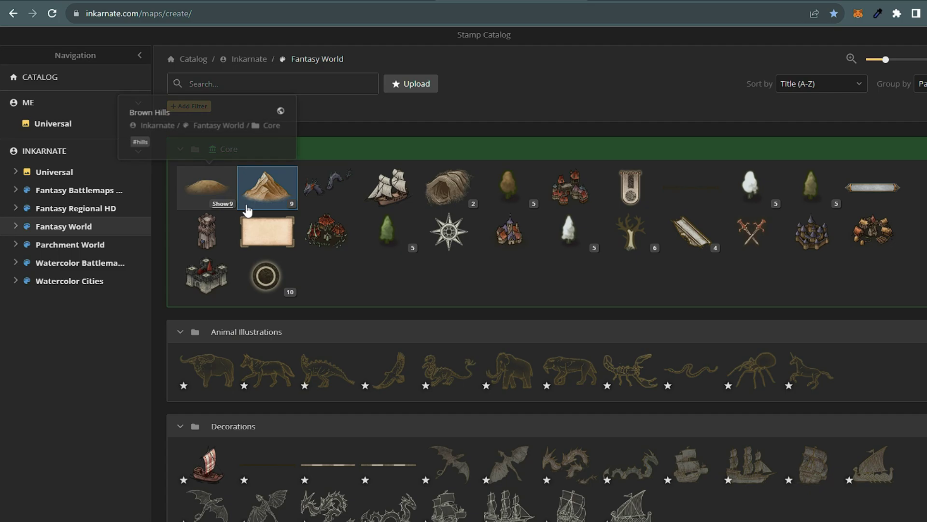
pyautogui.click(338, 185)
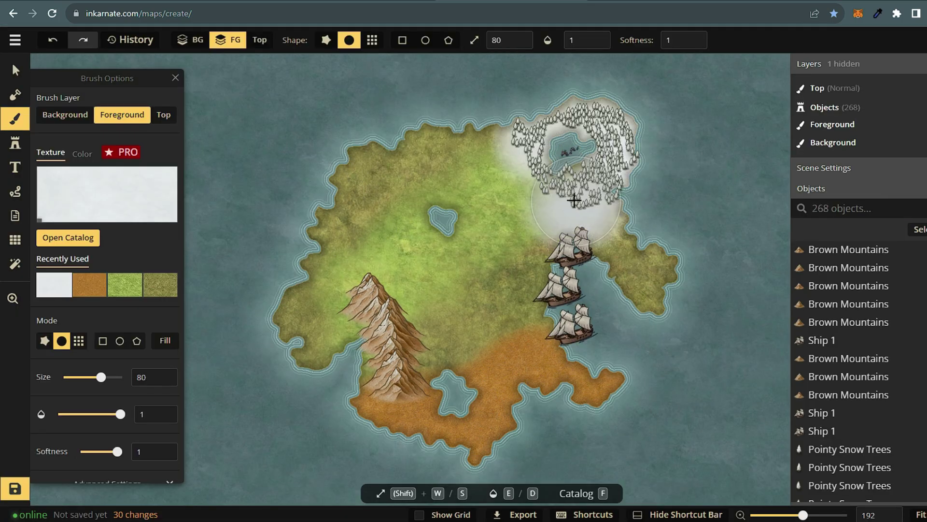
# Paint snow in the north, add snow trees there, and stamp green pines centrally.
pyautogui.moveTo(573, 199); pyautogui.dragTo(478, 174)
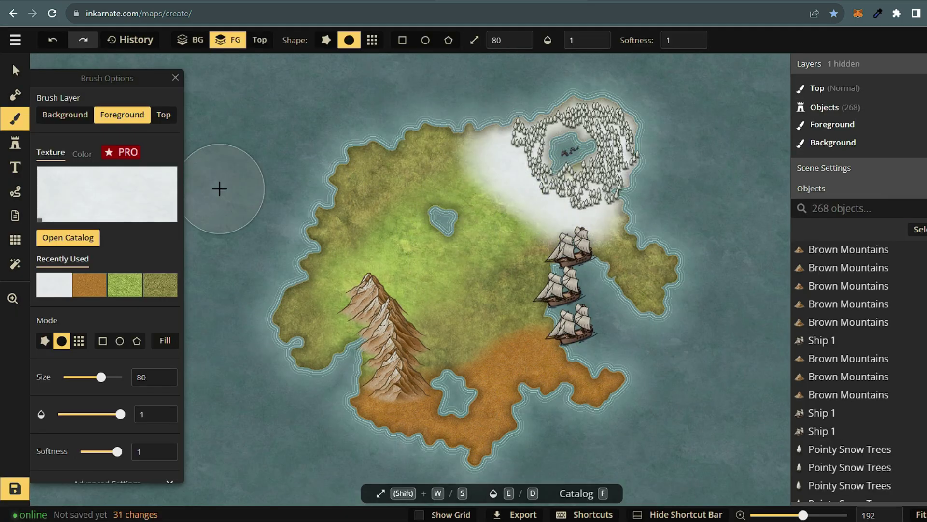
pyautogui.click(15, 143)
pyautogui.keyDown('alt'); pyautogui.scroll(-2, 489, 170); pyautogui.keyUp('alt')
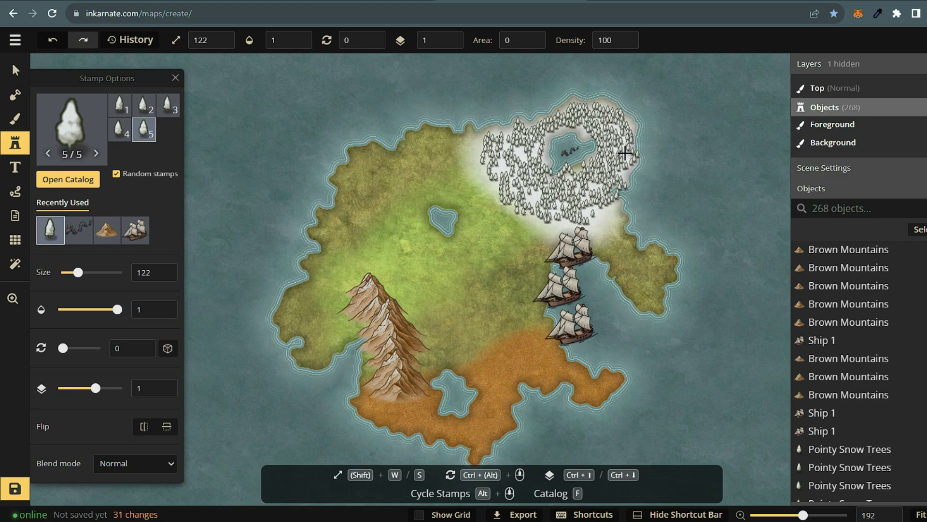
pyautogui.click(625, 153)
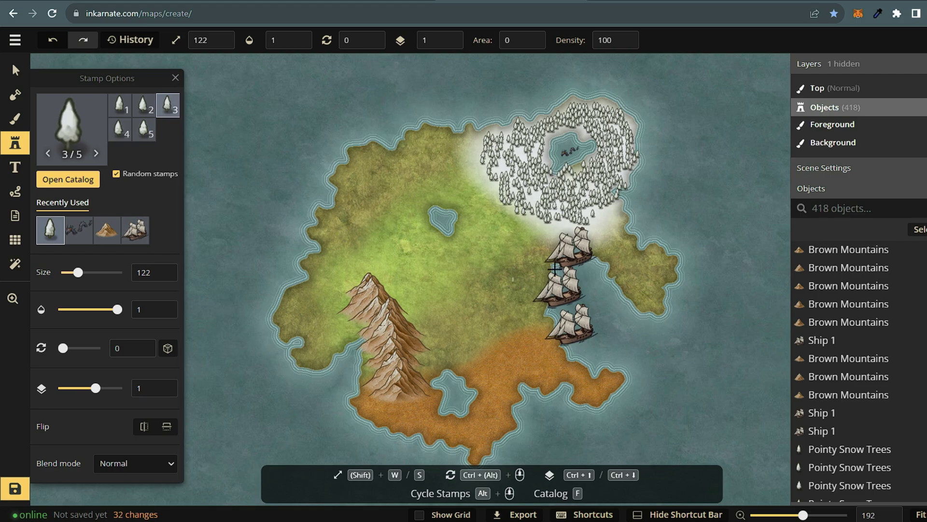
pyautogui.moveTo(393, 200)
pyautogui.mouseDown()
pyautogui.moveTo(410, 221)
pyautogui.moveTo(405, 198)
pyautogui.moveTo(482, 197)
pyautogui.moveTo(502, 241)
pyautogui.moveTo(421, 240)
pyautogui.moveTo(396, 292)
pyautogui.mouseUp()
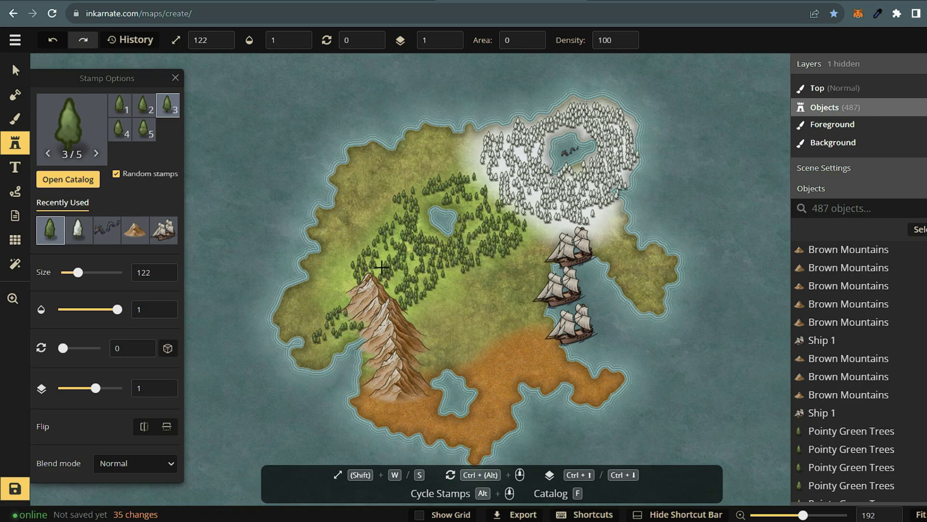
# Stamp olive trees over the northern grassland, the south and the eastern lobe.
pyautogui.press('f')
pyautogui.click(385, 227)
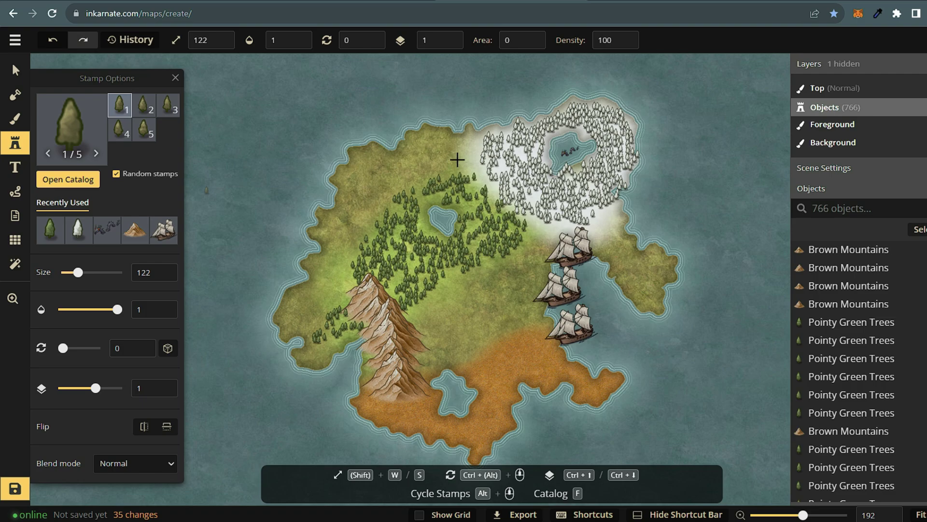
pyautogui.moveTo(397, 190); pyautogui.dragTo(399, 157)
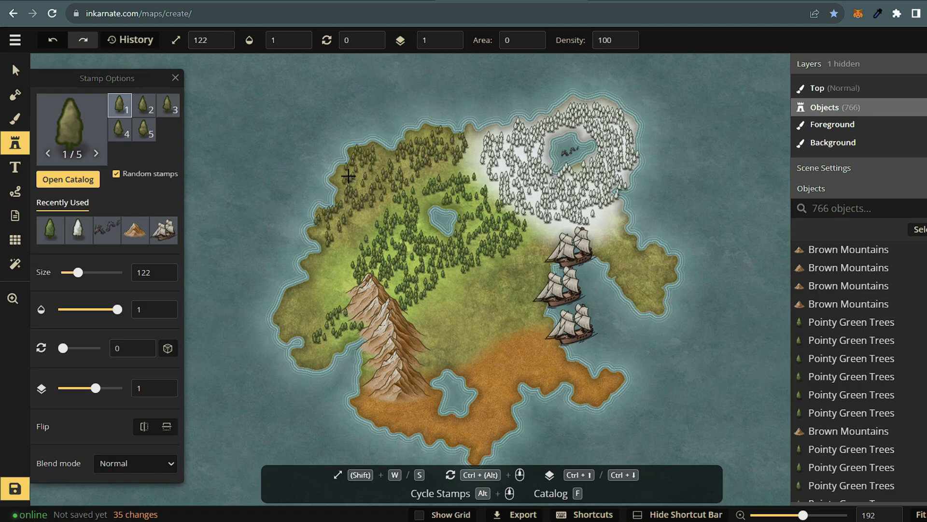
pyautogui.moveTo(303, 333); pyautogui.dragTo(453, 346)
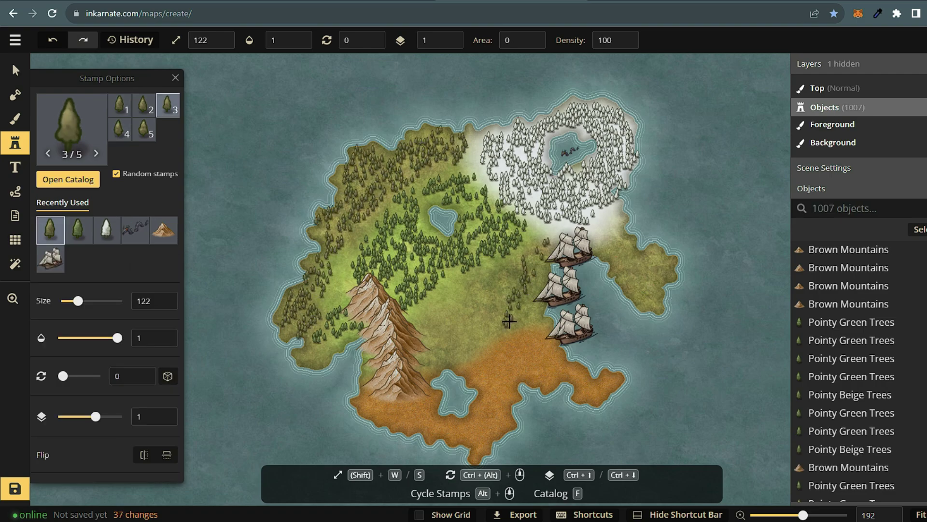
pyautogui.moveTo(533, 308); pyautogui.dragTo(610, 263)
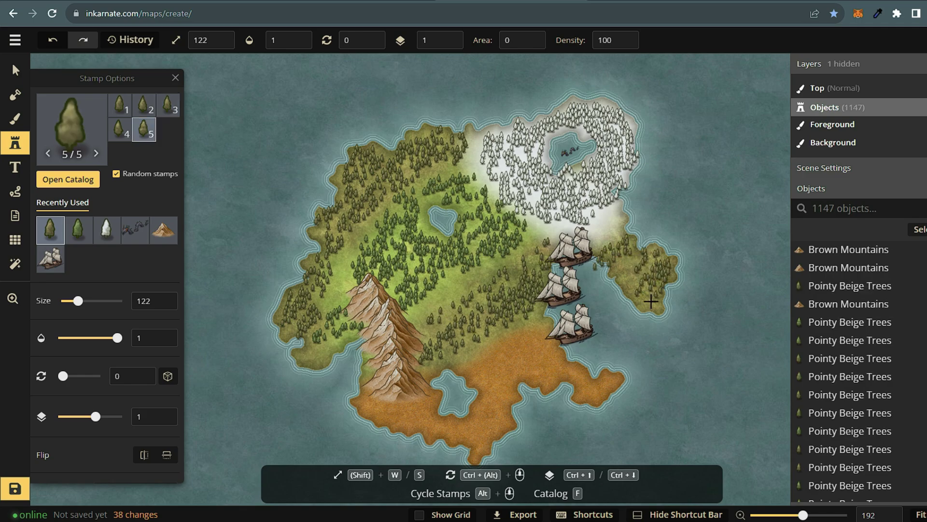
pyautogui.keyDown('alt'); pyautogui.scroll(1, 649, 299); pyautogui.keyUp('alt')
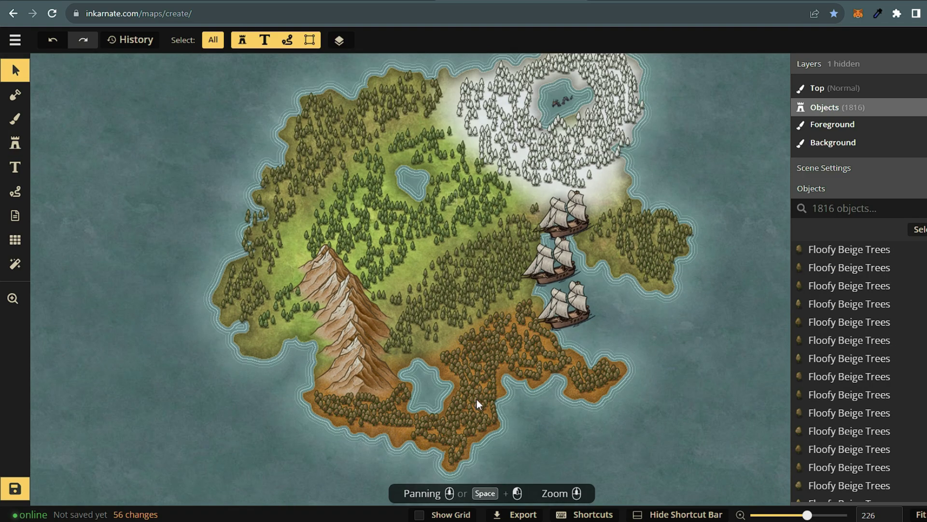
pyautogui.moveTo(478, 405); pyautogui.dragTo(546, 371, button='middle')
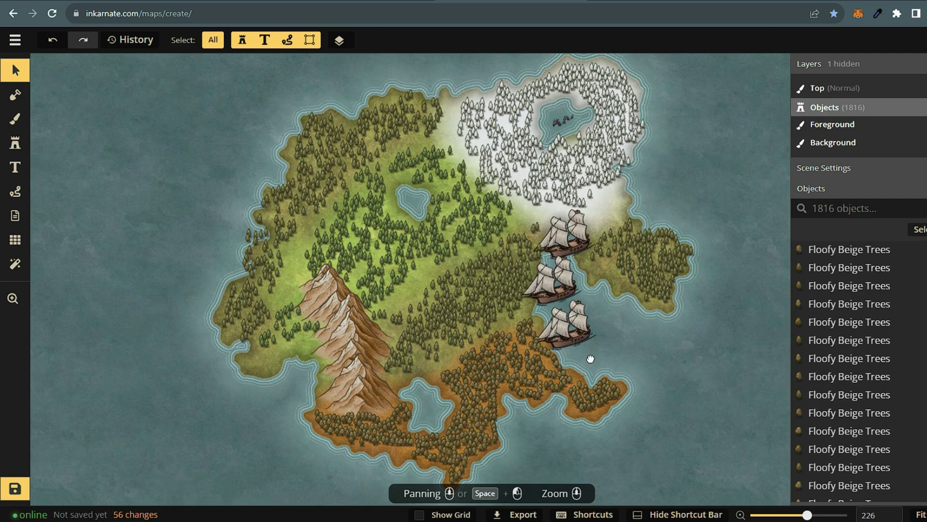
pyautogui.scroll(-1, 545, 371)
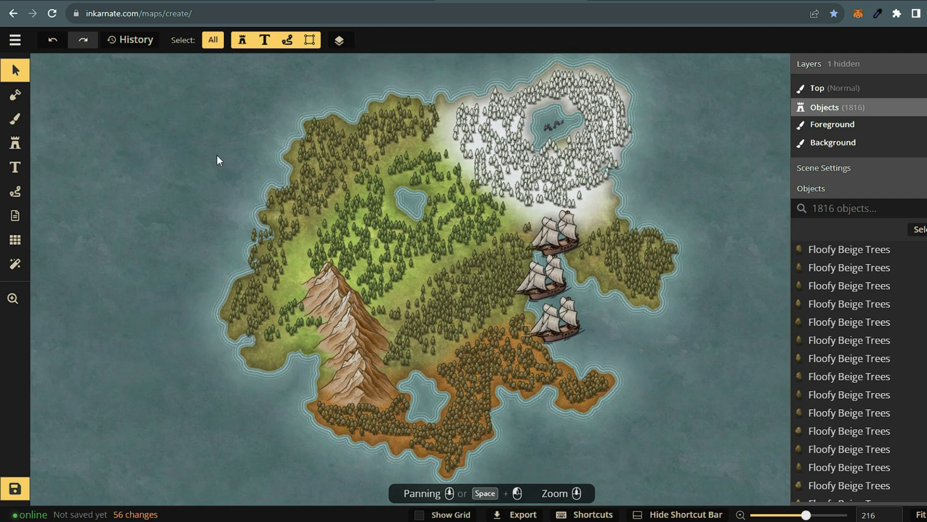
# Export the map as a JPG image via the main menu's Export option.
pyautogui.click(14, 40)
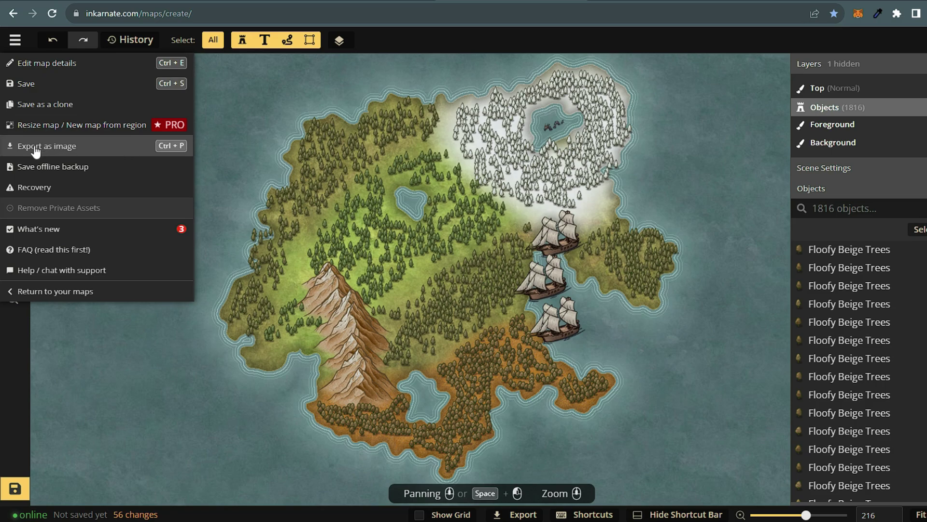
pyautogui.click(60, 152)
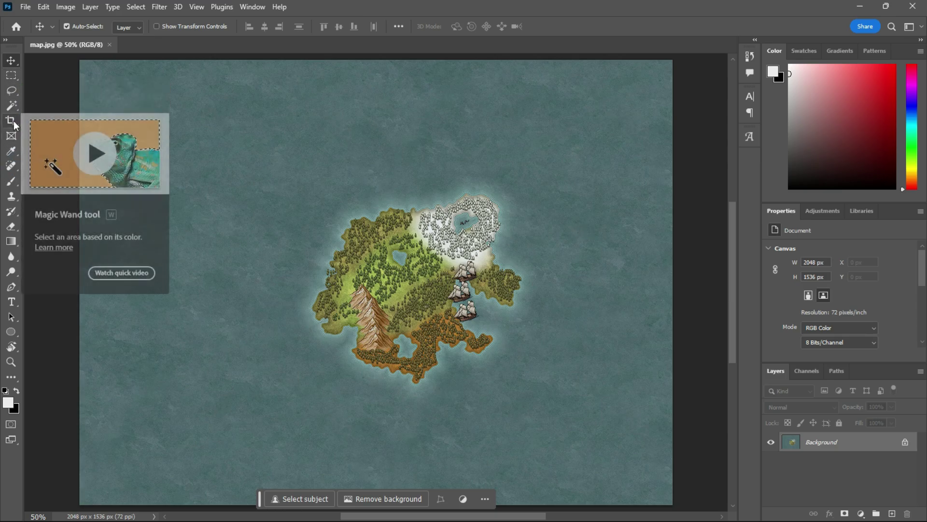
# Pull all four crop edges in to frame the island at about 768 × 716.
pyautogui.click(11, 121)
pyautogui.moveTo(76, 283); pyautogui.dragTo(184, 294)
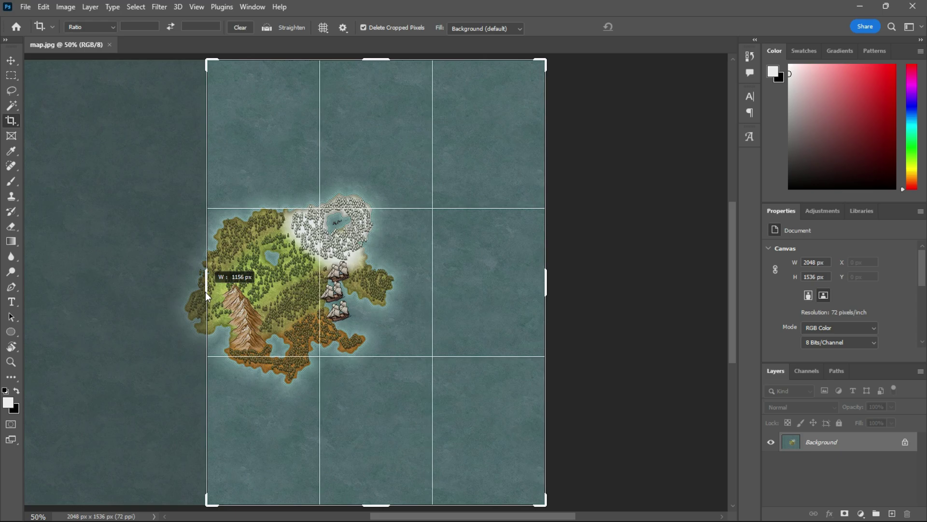
pyautogui.moveTo(376, 504); pyautogui.dragTo(376, 389)
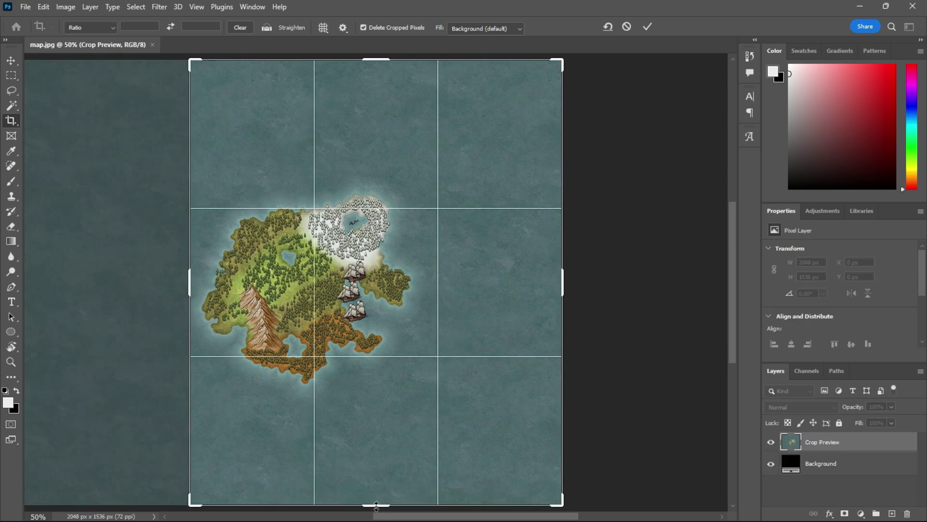
pyautogui.moveTo(563, 278); pyautogui.dragTo(496, 277)
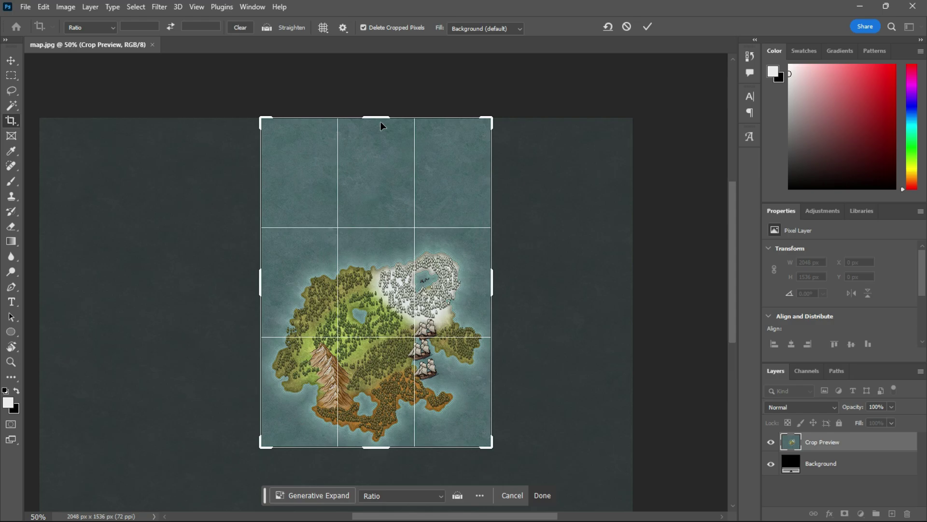
pyautogui.moveTo(378, 121); pyautogui.dragTo(381, 244)
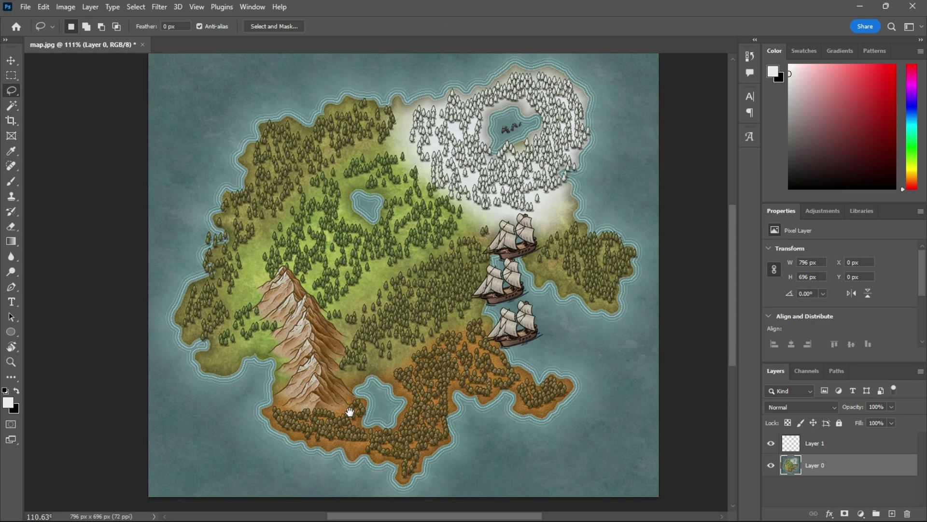
# Lasso-trace the island's entire coastline, panning and zooming along the way.
pyautogui.moveTo(349, 411); pyautogui.dragTo(401, 359)
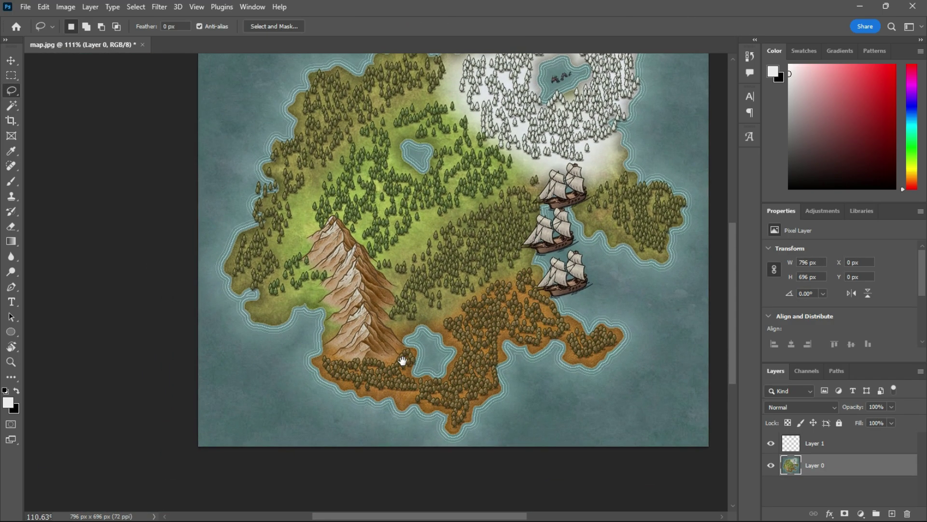
pyautogui.click(11, 362)
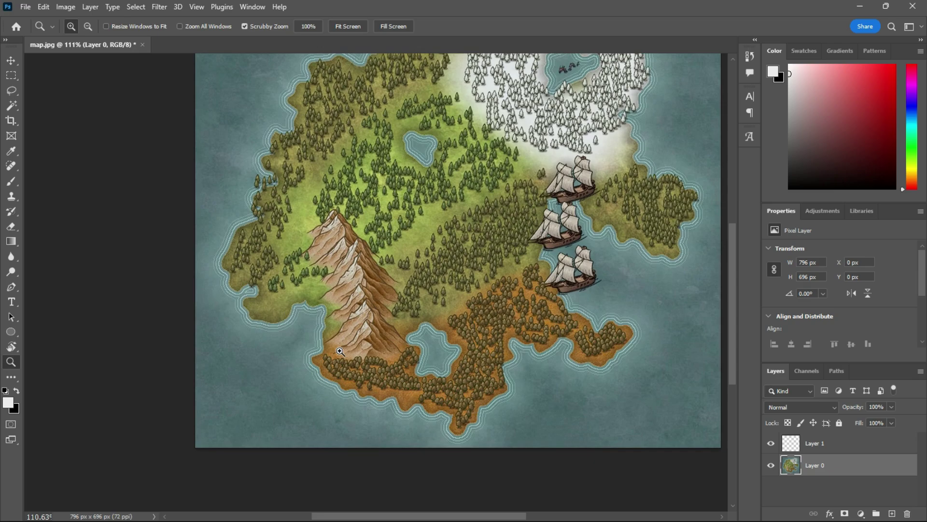
pyautogui.click(411, 278)
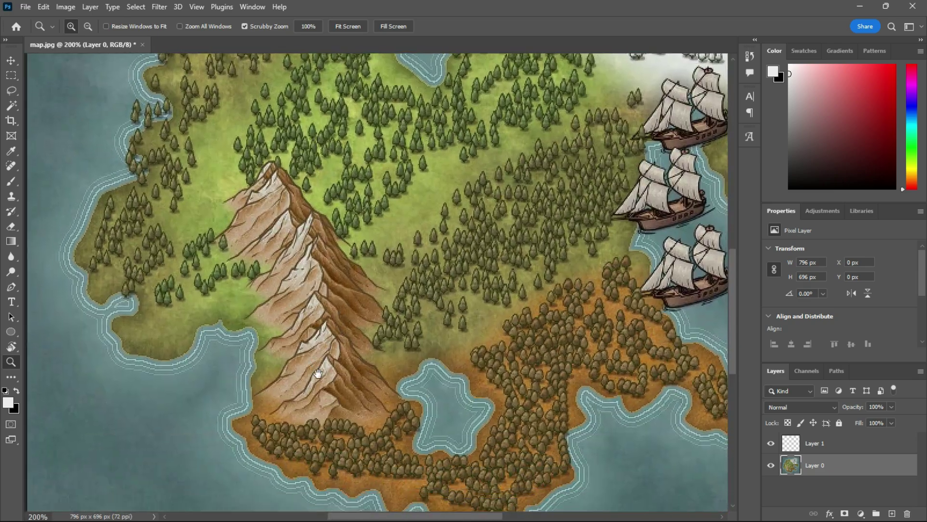
pyautogui.moveTo(317, 373); pyautogui.dragTo(326, 338)
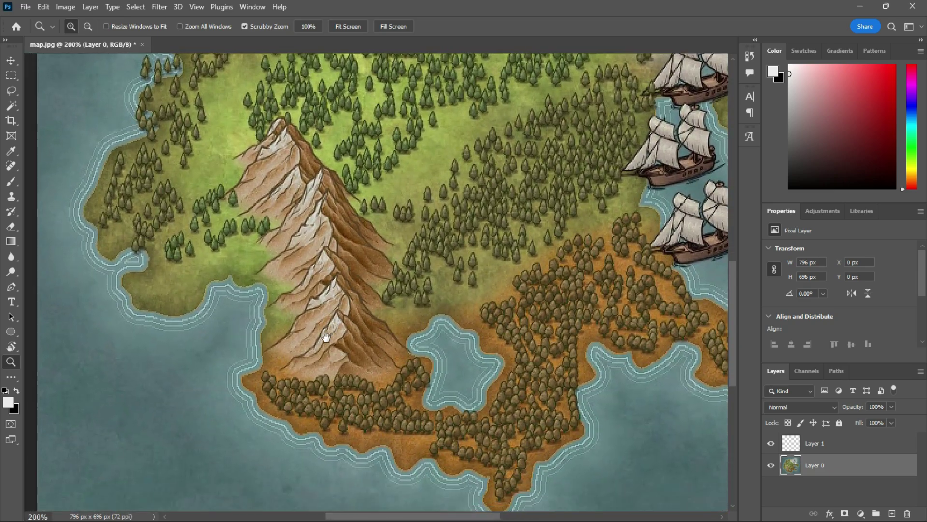
pyautogui.click(16, 89)
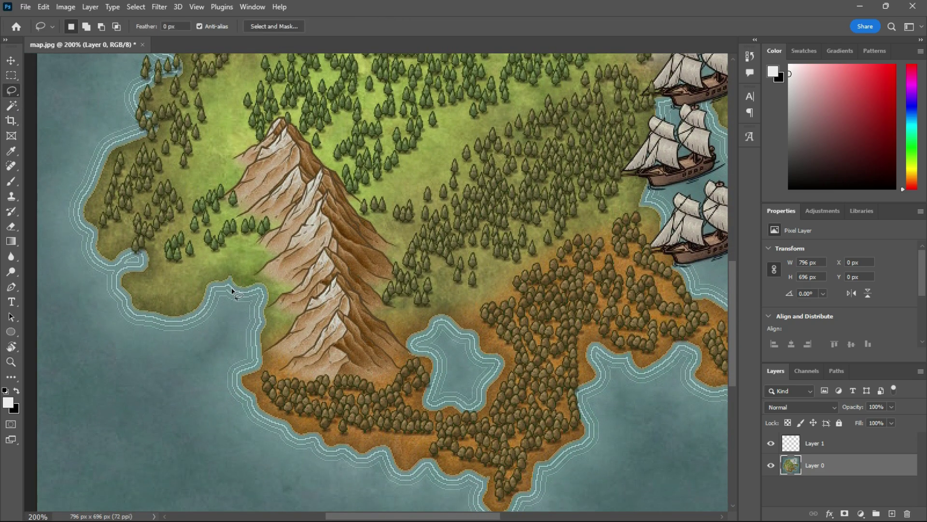
pyautogui.moveTo(256, 360); pyautogui.dragTo(351, 246)
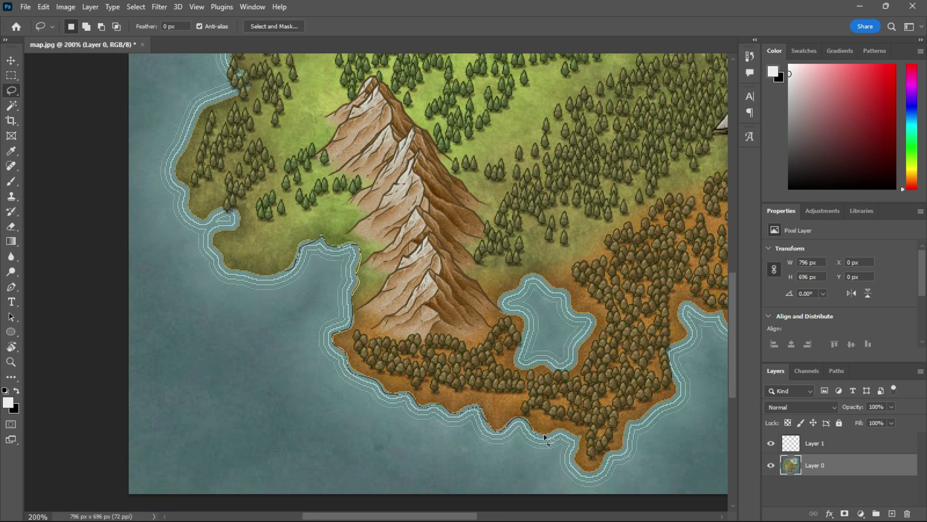
pyautogui.moveTo(674, 374); pyautogui.dragTo(503, 319)
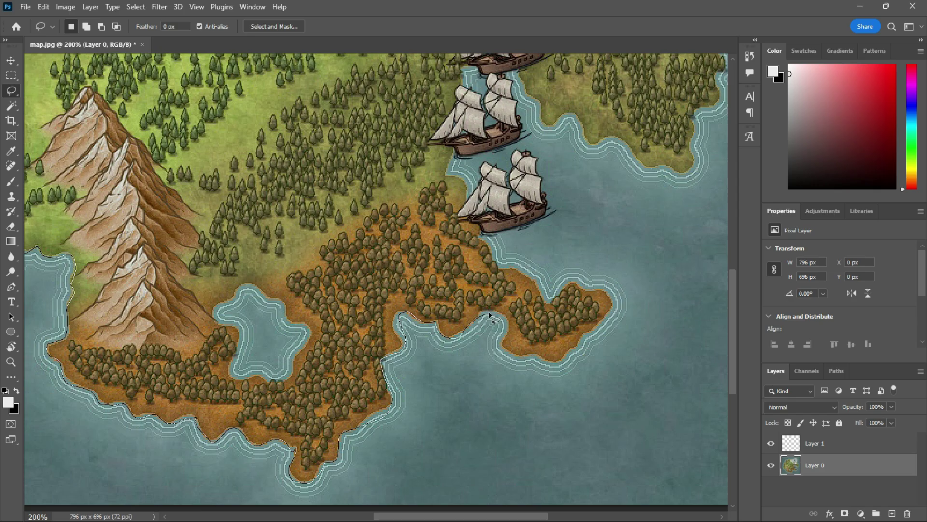
pyautogui.moveTo(587, 295); pyautogui.dragTo(227, 183)
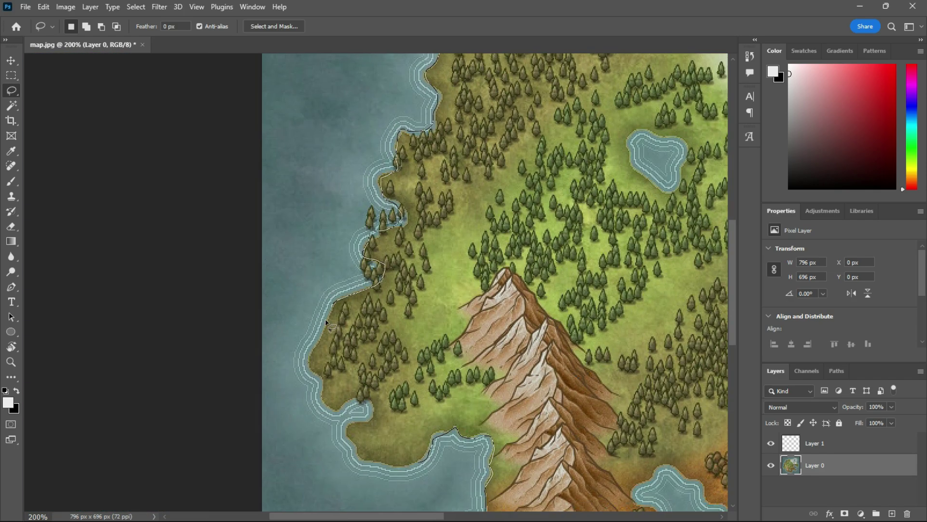
pyautogui.moveTo(227, 182); pyautogui.dragTo(556, 382)
# Fit the view, make Layer 1 active, and swap foreground and background colours.
pyautogui.hotkey('ctrl', '0')
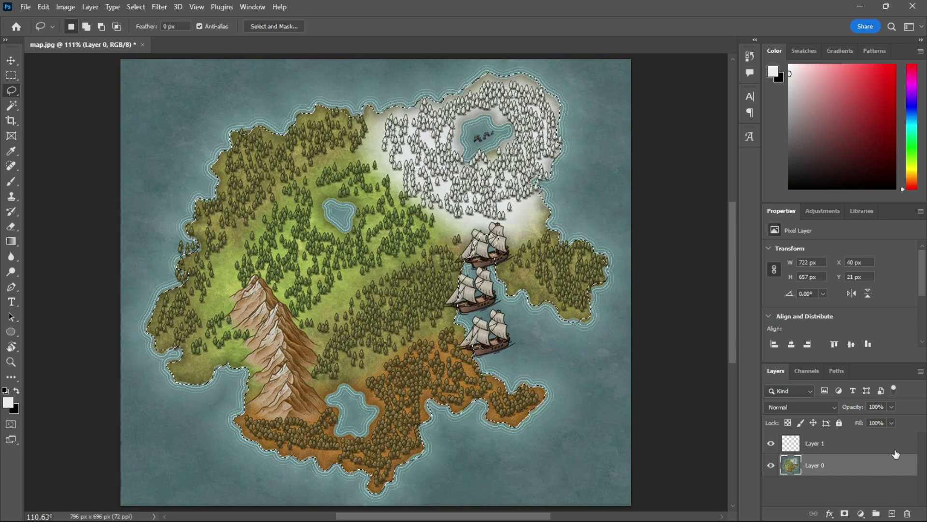
pyautogui.click(850, 443)
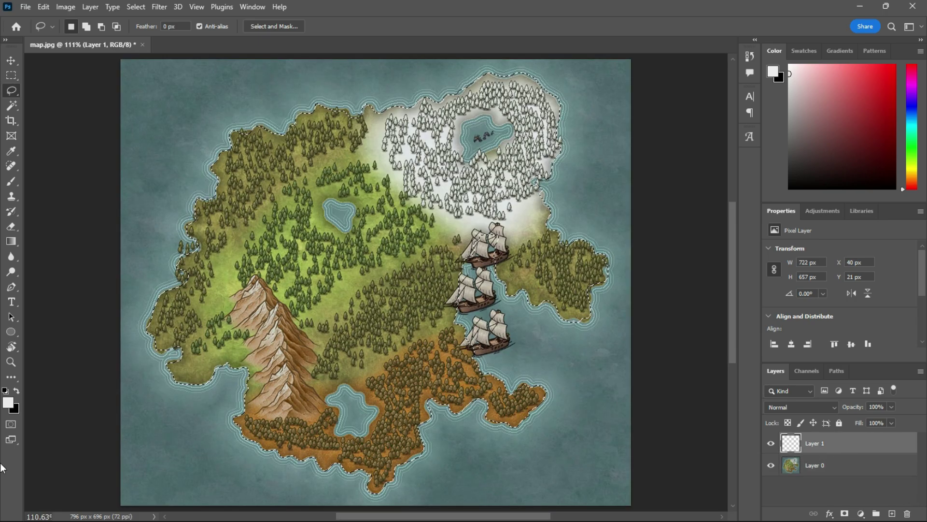
pyautogui.press('x')
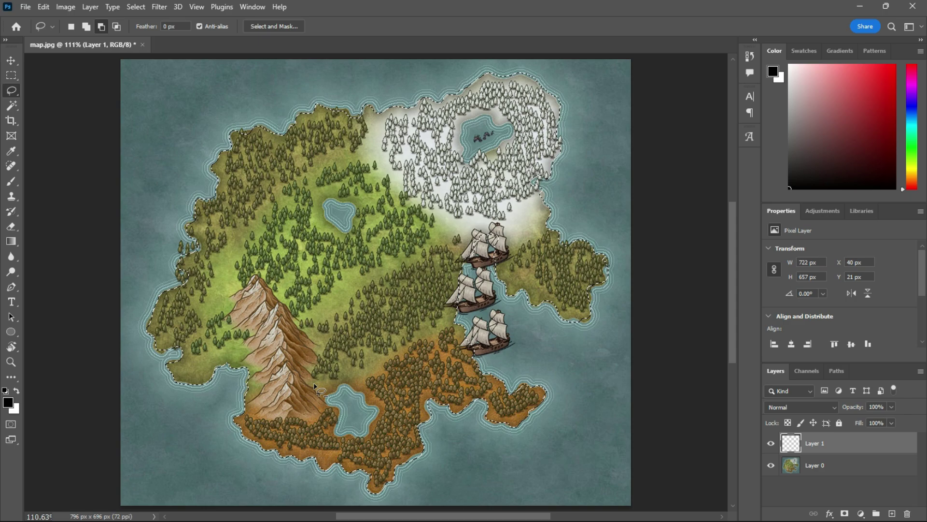
# Fill the island white, the water light grey, and the lasso-traced lake beside the mountains with #d4d4d4.
pyautogui.hotkey('ctrl', 'BackSpace')
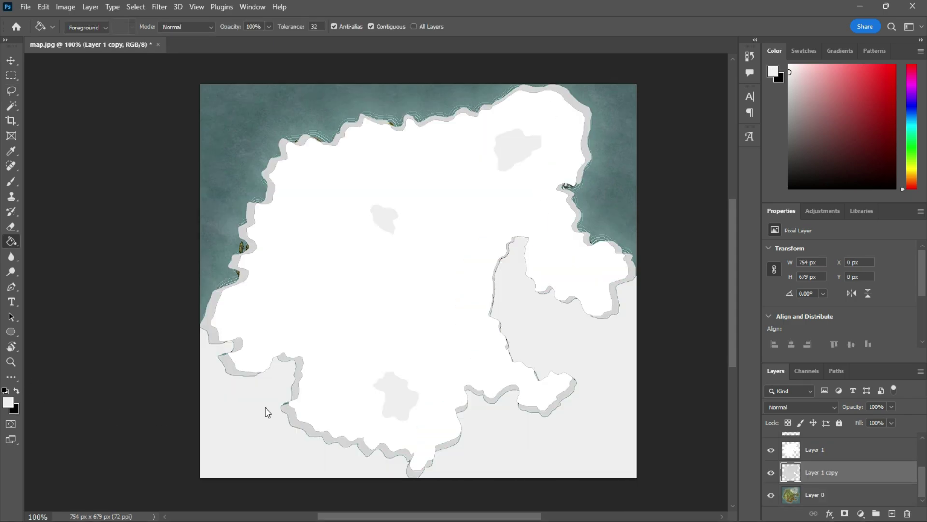
pyautogui.click(265, 408)
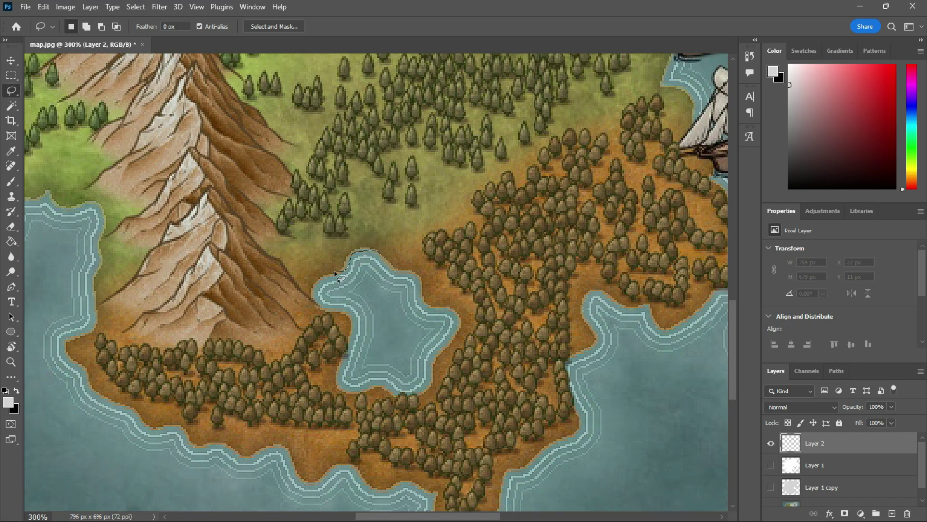
pyautogui.moveTo(344, 383)
pyautogui.mouseDown()
pyautogui.moveTo(425, 392)
pyautogui.moveTo(444, 312)
pyautogui.mouseUp()
pyautogui.moveTo(381, 261); pyautogui.dragTo(387, 264)
pyautogui.press('i')
pyautogui.click(772, 71)
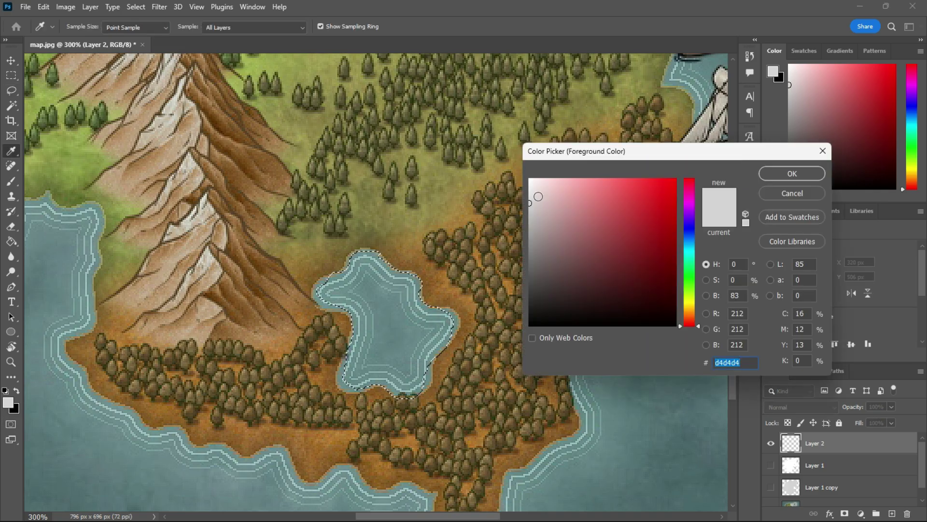
pyautogui.press('Return')
pyautogui.hotkey('alt', 'BackSpace')
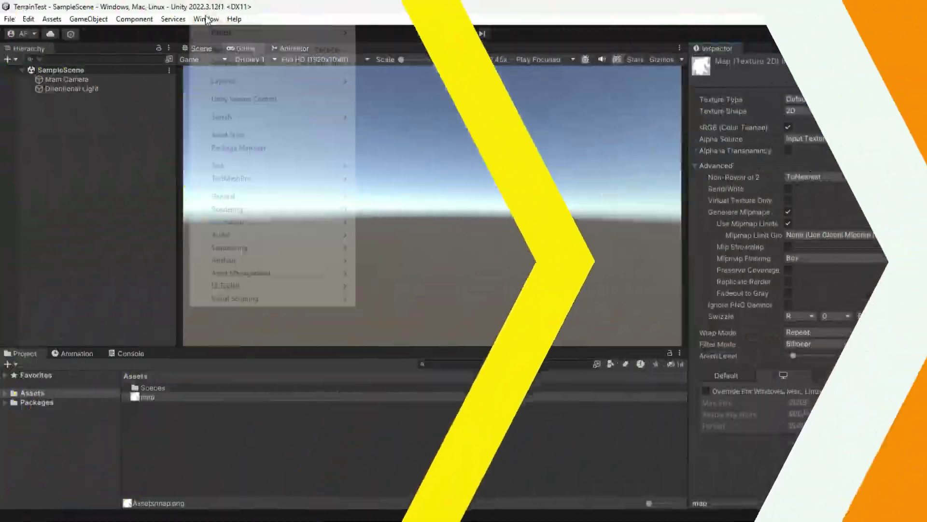
# Search the Package Manager for terrain, then open the Terrain Toolbox from the Window menu.
pyautogui.click(235, 149)
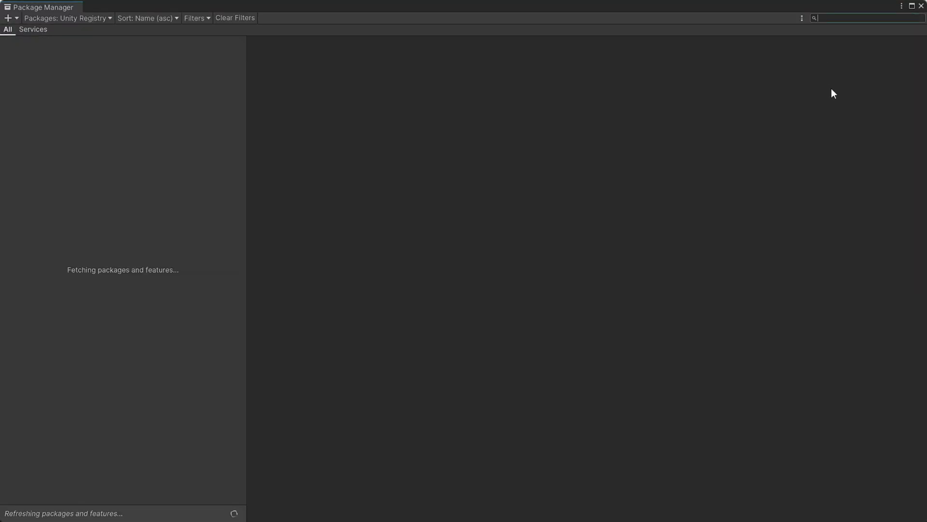
pyautogui.write('terrain')
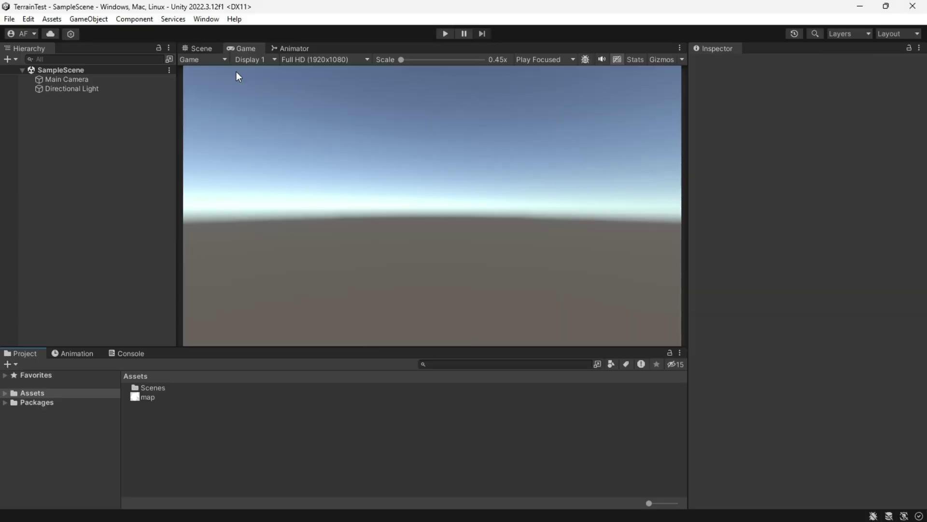
pyautogui.click(207, 20)
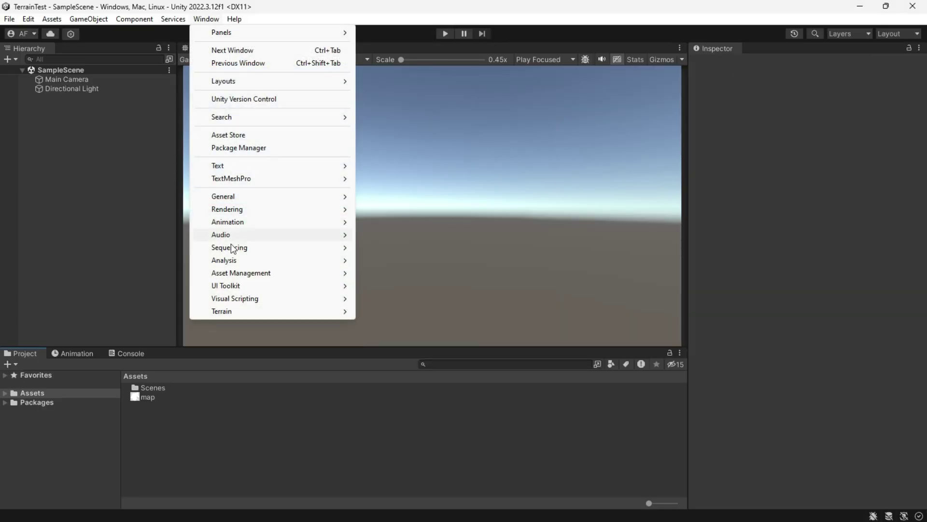
pyautogui.click(400, 312)
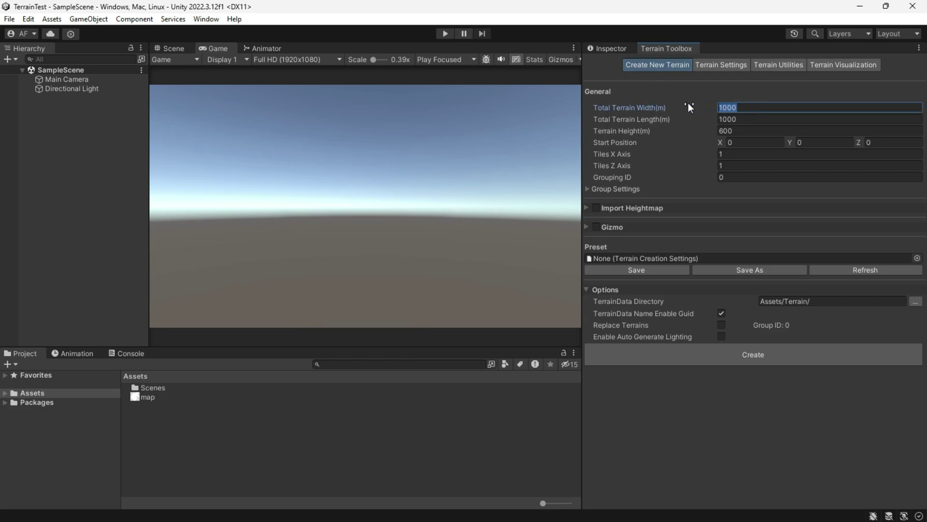
# Set the new terrain's width and length to 4500.
pyautogui.write('4500')
pyautogui.press('Tab')
pyautogui.write('45')
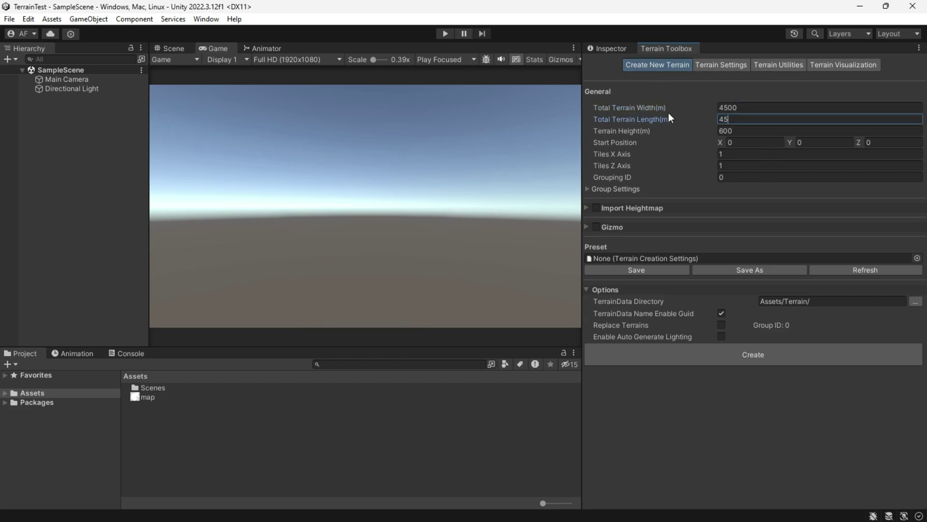
pyautogui.write('00')
pyautogui.press('Tab')
pyautogui.write('1200')
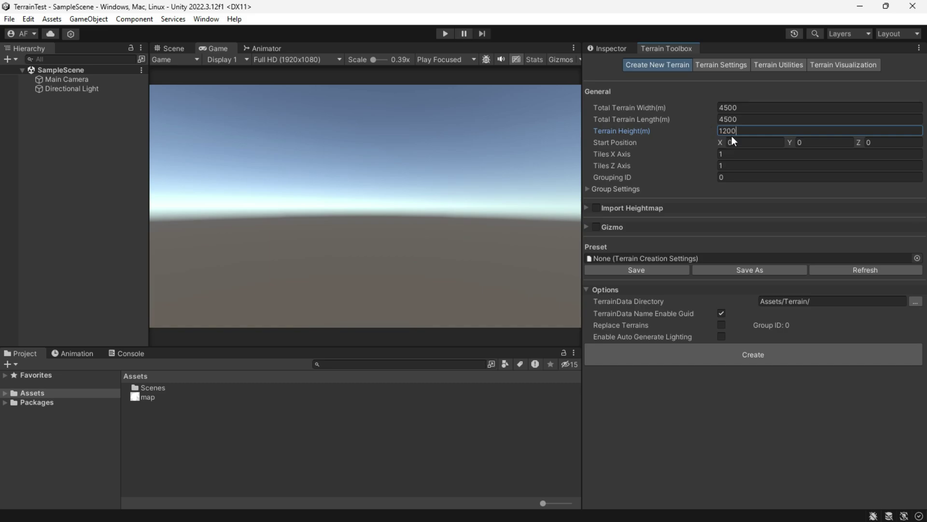
# Import the map image as the heightmap texture with a maximum height remap of 600.
pyautogui.click(604, 208)
pyautogui.click(586, 208)
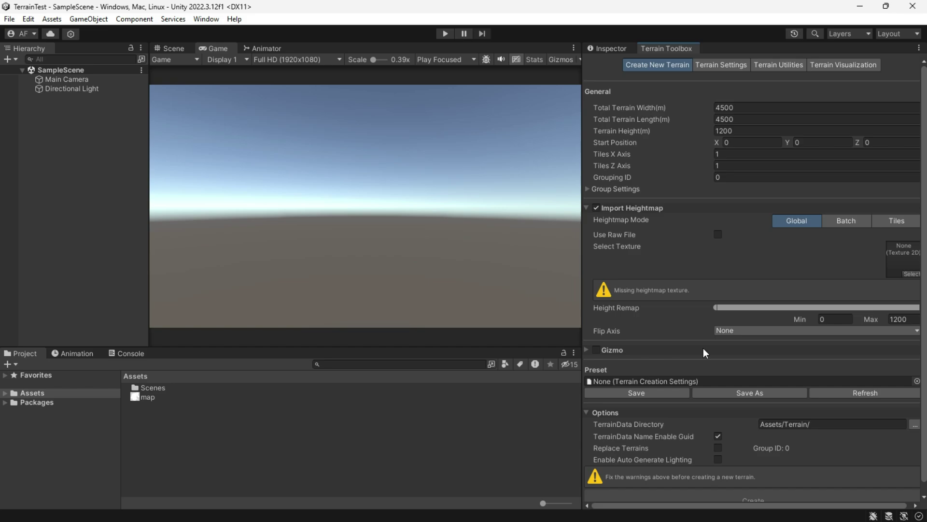
pyautogui.moveTo(146, 398)
pyautogui.mouseDown()
pyautogui.moveTo(918, 258)
pyautogui.moveTo(903, 261)
pyautogui.mouseUp()
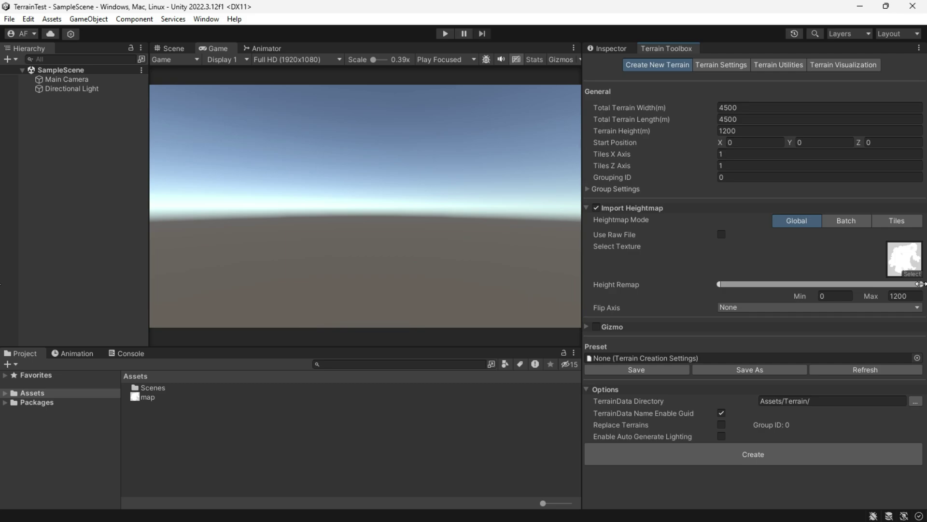
pyautogui.moveTo(897, 284); pyautogui.dragTo(832, 293)
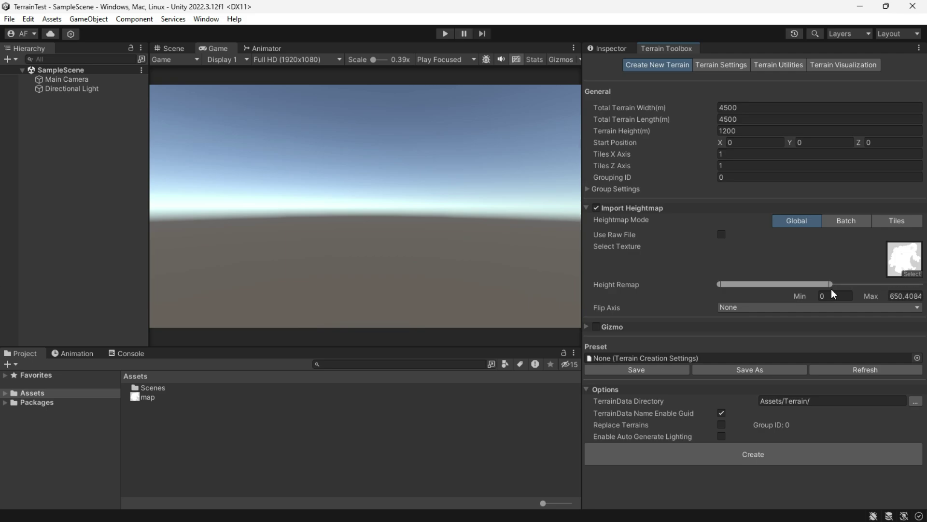
pyautogui.click(899, 296)
pyautogui.write('600')
# Create the terrain and fly the Scene camera down over it.
pyautogui.click(750, 454)
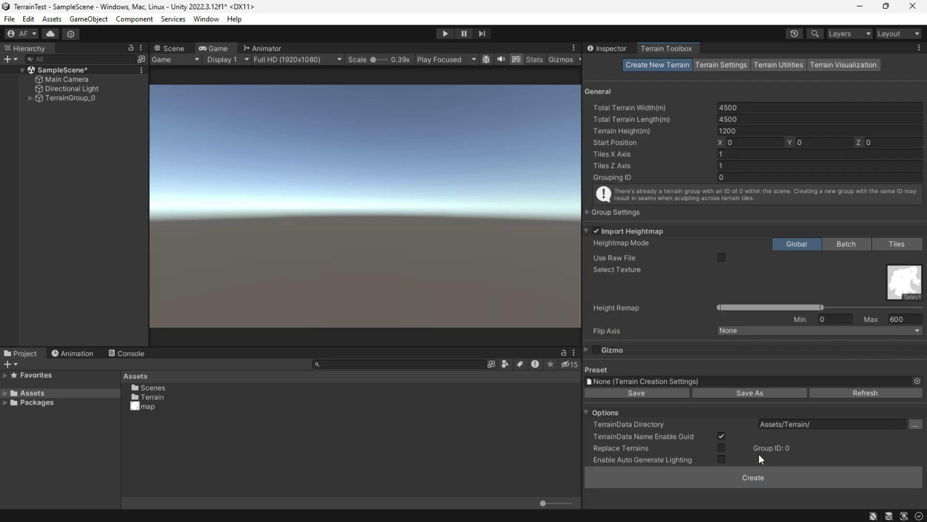
pyautogui.moveTo(399, 233)
pyautogui.mouseDown(button='right')
pyautogui.moveTo(408, 276)
pyautogui.moveTo(303, 292)
pyautogui.mouseUp(button='right')
pyautogui.press('w')
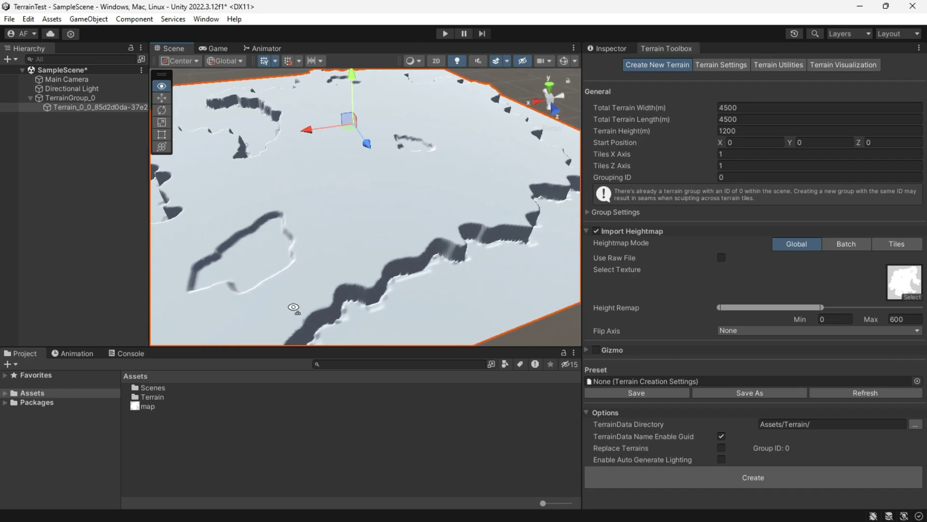
pyautogui.moveTo(303, 292)
pyautogui.mouseDown(button='right')
pyautogui.moveTo(150, 336)
pyautogui.moveTo(321, 268)
pyautogui.mouseUp(button='right')
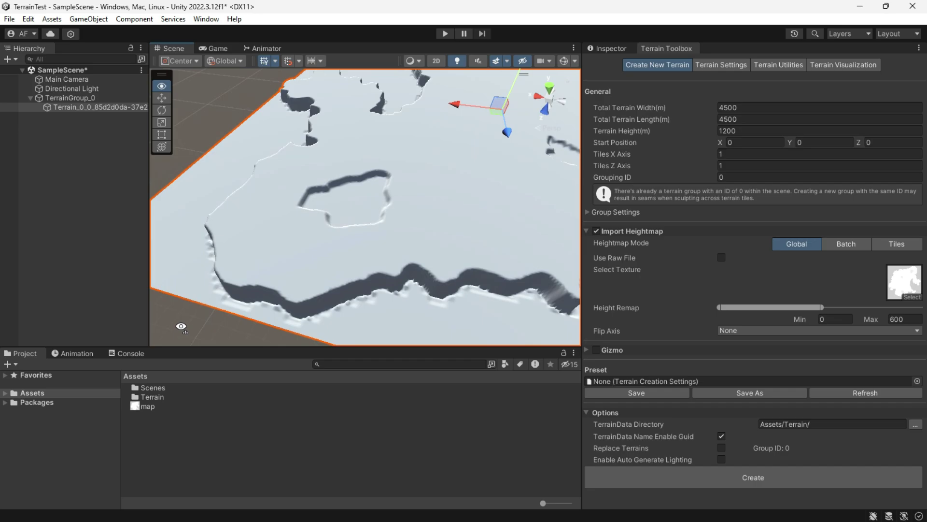
# Raise small bumps on the slope and a mound between the two basins.
pyautogui.click(321, 269)
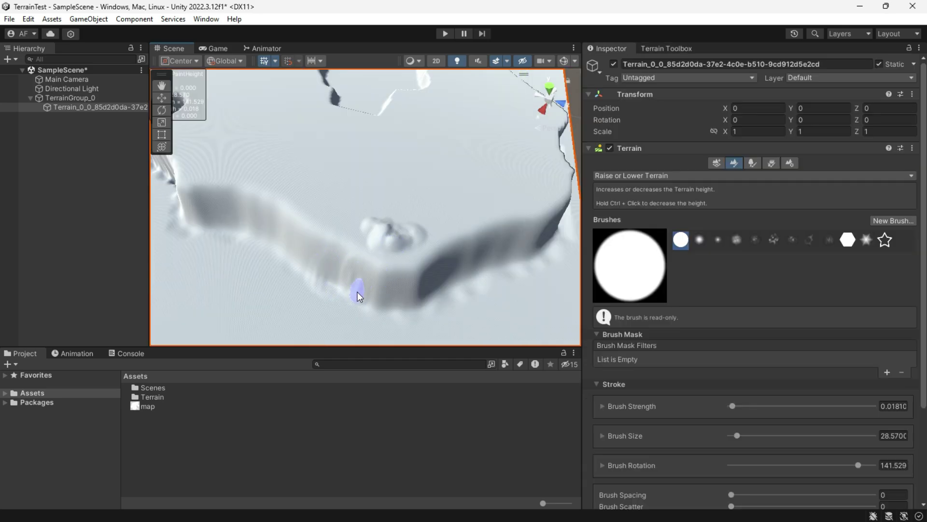
pyautogui.moveTo(357, 291); pyautogui.dragTo(363, 298)
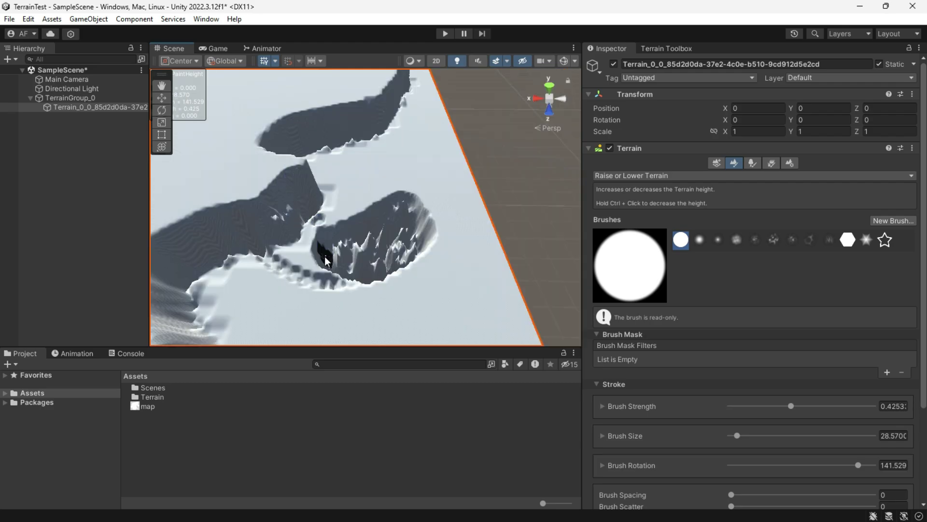
pyautogui.moveTo(325, 256)
pyautogui.mouseDown()
pyautogui.moveTo(308, 181)
pyautogui.moveTo(265, 201)
pyautogui.moveTo(341, 263)
pyautogui.moveTo(399, 232)
pyautogui.mouseUp()
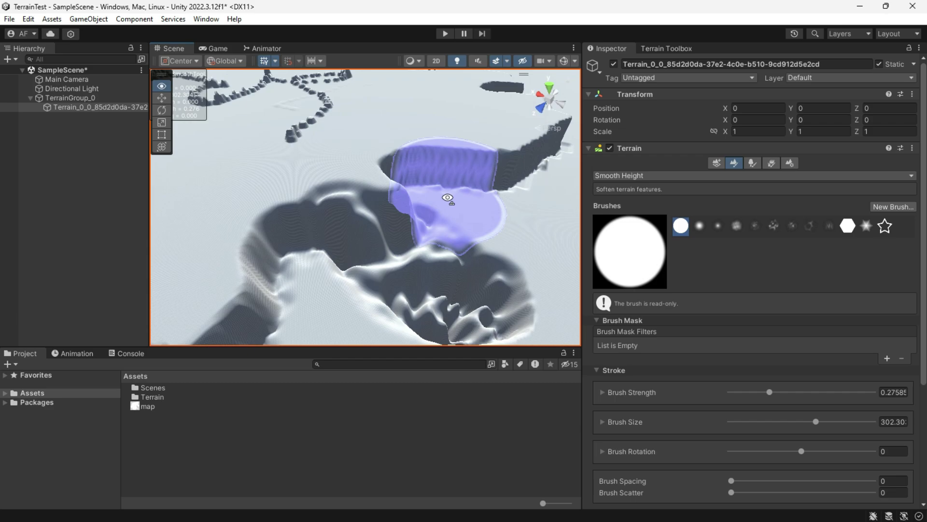